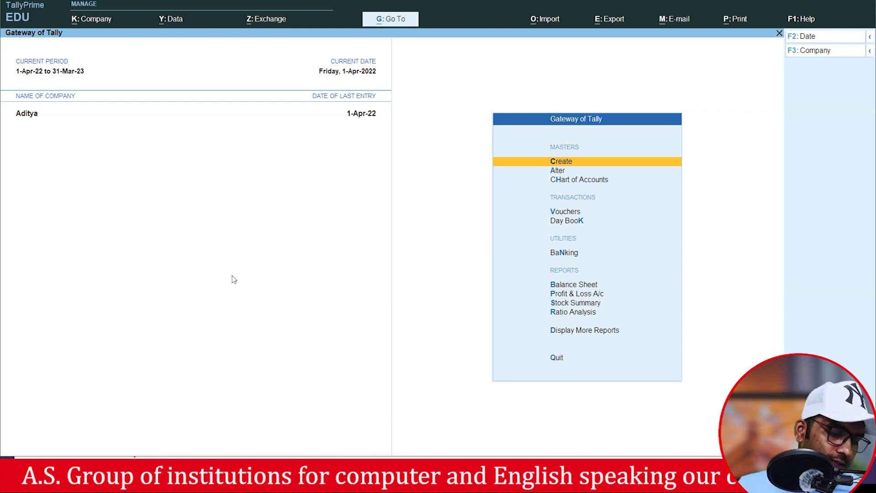
- Start creating a new company named Asgroup Pvt Ltd and use the same text as its mailing name
{"action": "key", "text": "alt"}
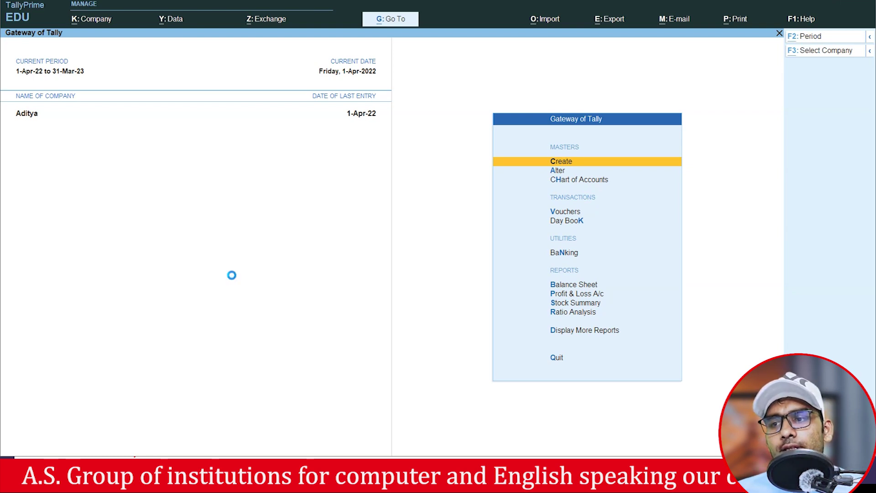
{"action": "key", "text": "Up"}
{"action": "key", "text": "Up"}
{"action": "key", "text": "Up"}
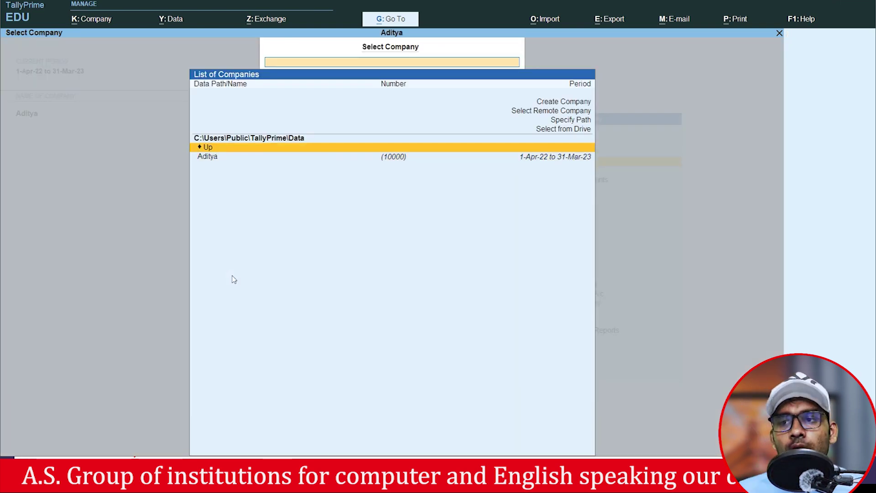
{"action": "key", "text": "Up"}
{"action": "key", "text": "Up"}
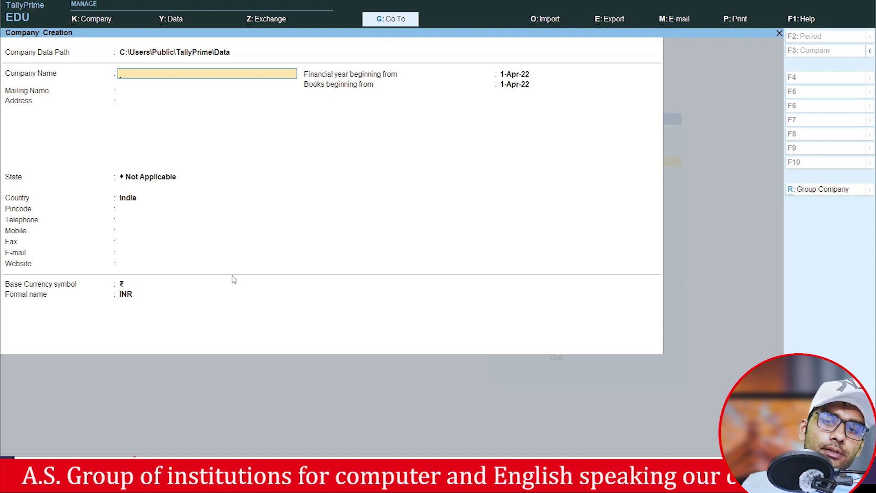
{"action": "type", "text": "Asgroup"}
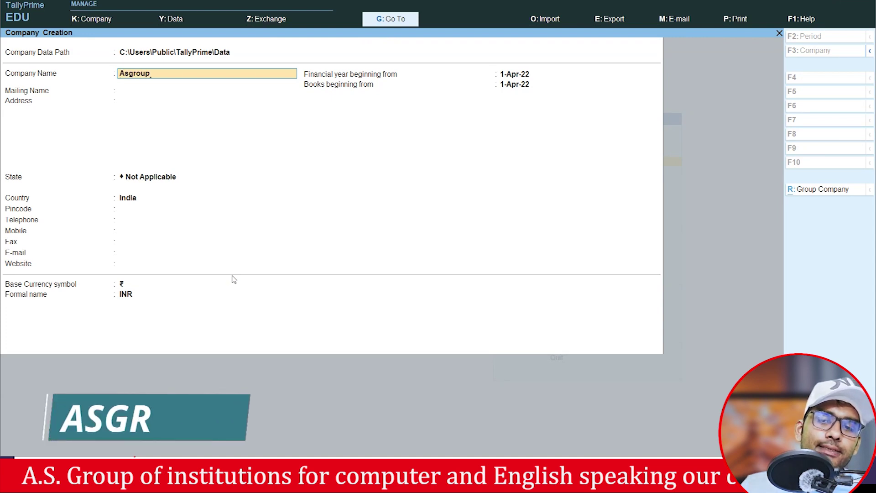
{"action": "type", "text": " Pvt"}
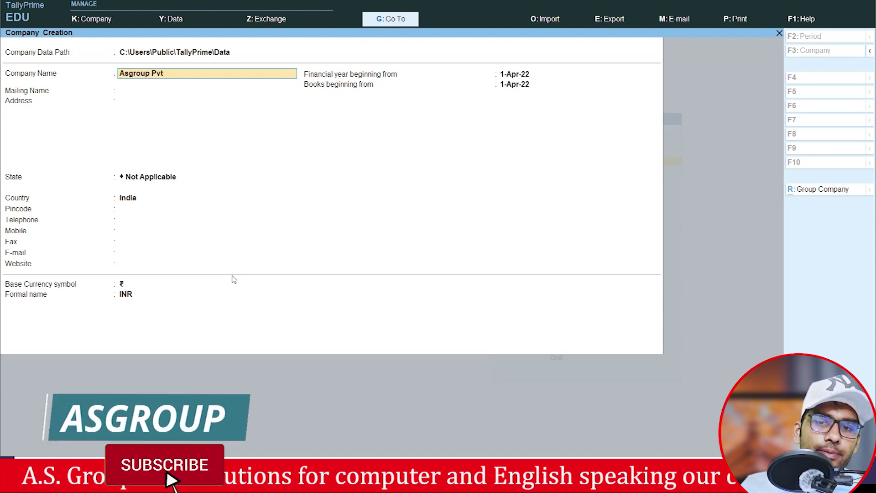
{"action": "type", "text": " Ltd"}
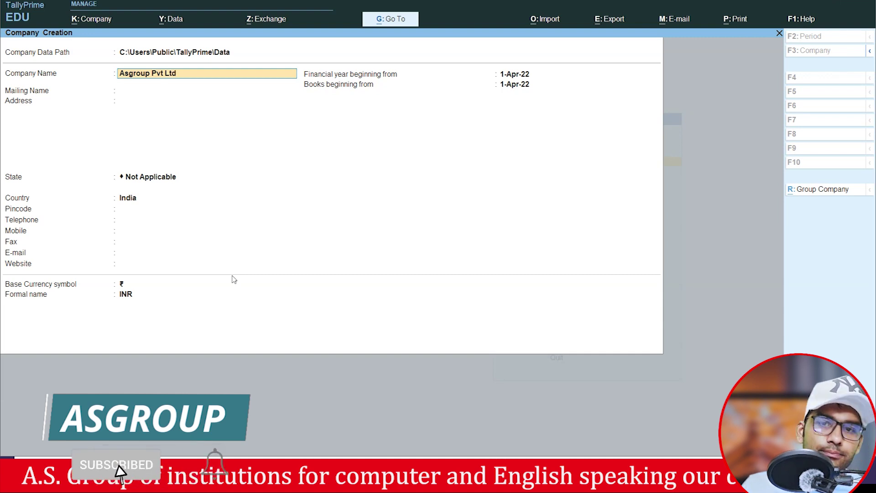
{"action": "key", "text": "Return"}
{"action": "key", "text": "Return"}
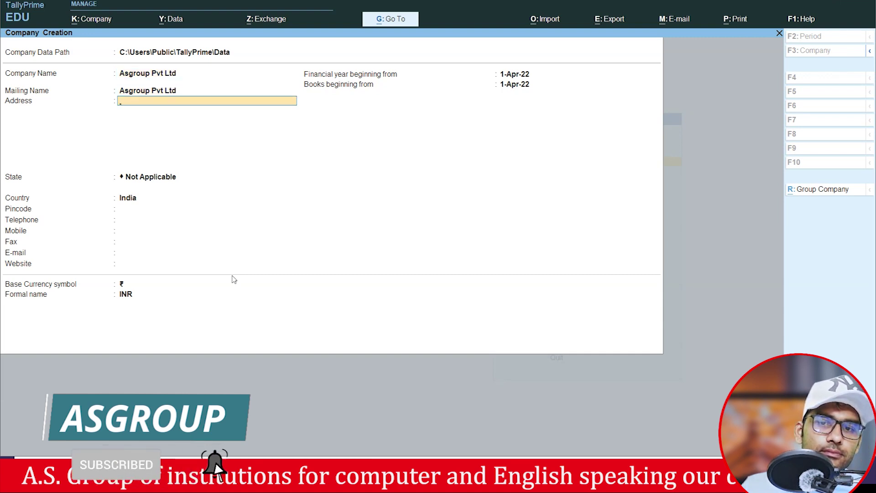
- Enter the company's postal address on a single line of the creation form
{"action": "type", "text": "Ghatm"}
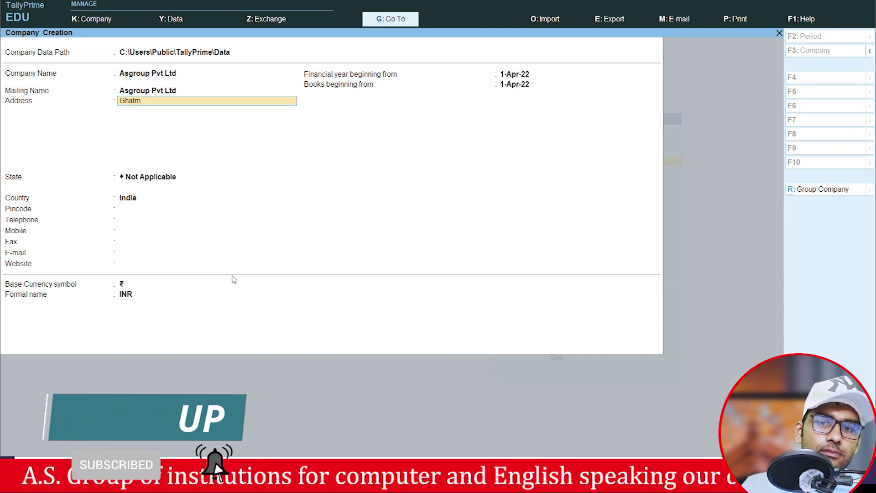
{"action": "key", "text": "BackSpace"}
{"action": "type", "text": "ampur"}
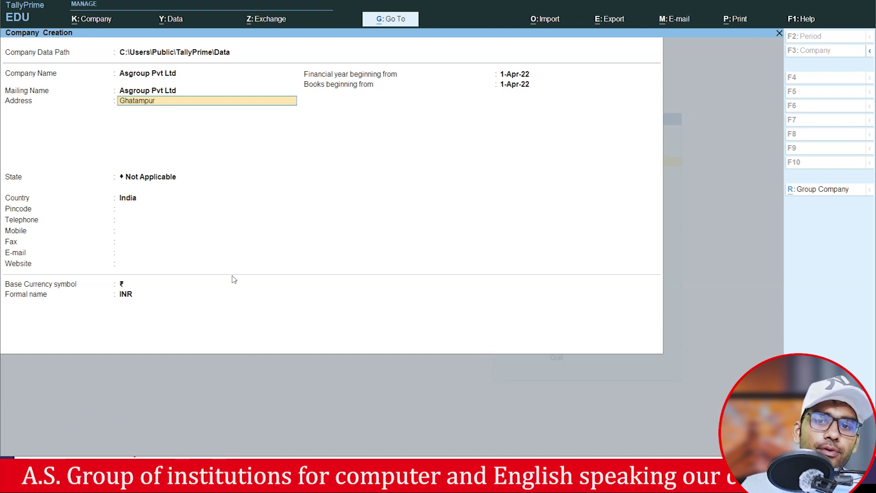
{"action": "type", "text": " Kanpur Nagar"}
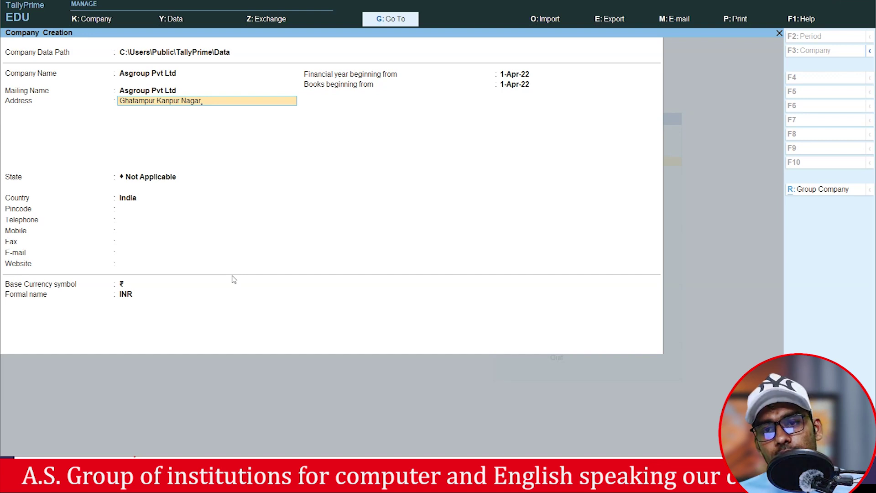
{"action": "key", "text": "Return"}
{"action": "key", "text": "Return"}
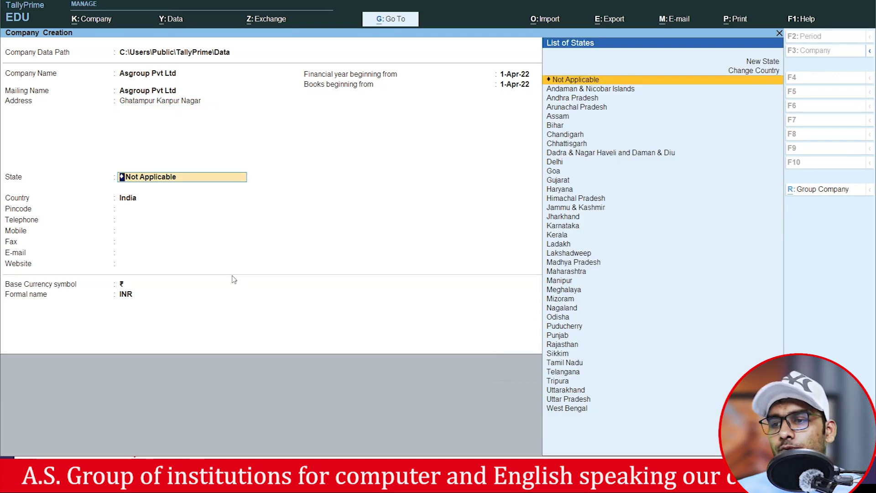
- Set the company's state to Uttar Pradesh and fill in its postal pincode
{"action": "type", "text": "u"}
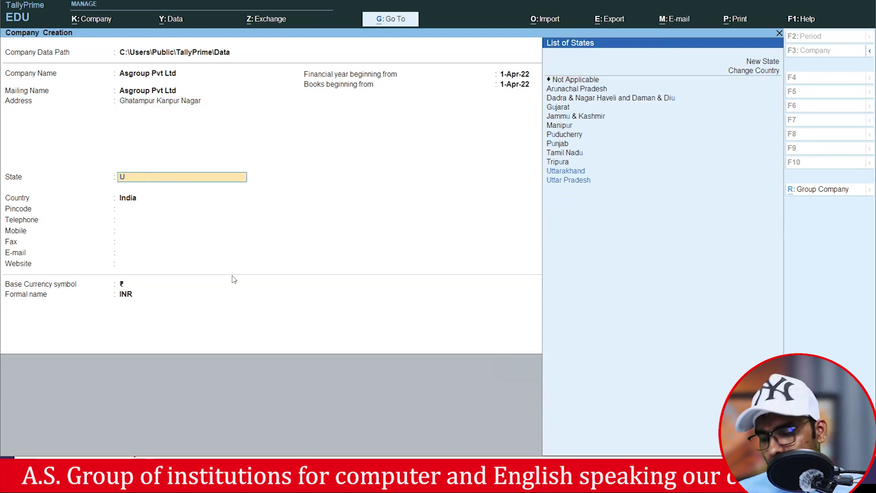
{"action": "key", "text": "Down"}
{"action": "key", "text": "Return"}
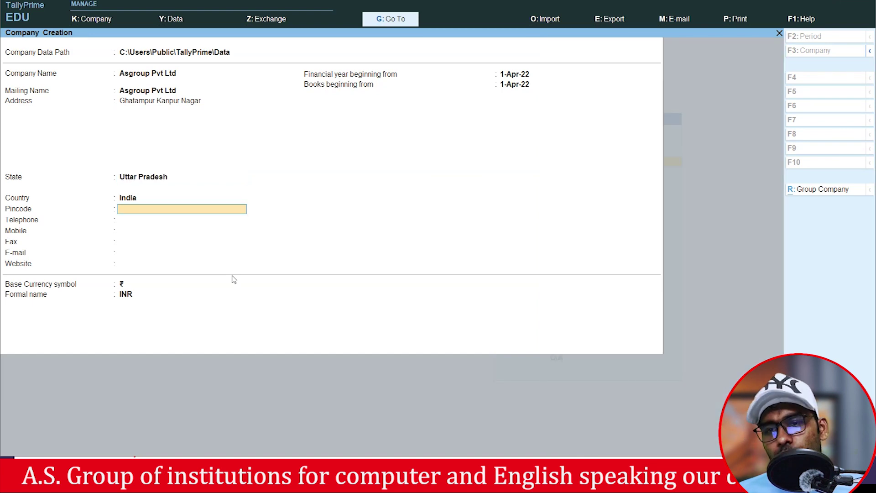
{"action": "type", "text": "209"}
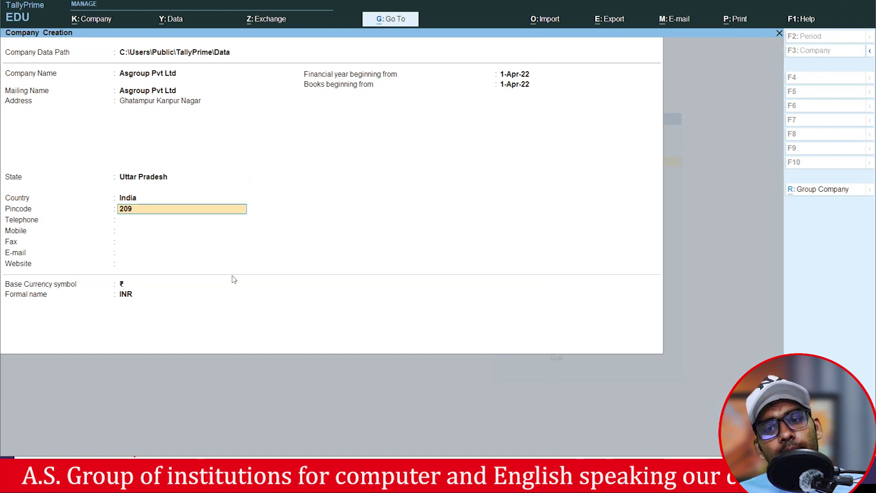
{"action": "type", "text": "206"}
{"action": "key", "text": "Return"}
{"action": "key", "text": "Return"}
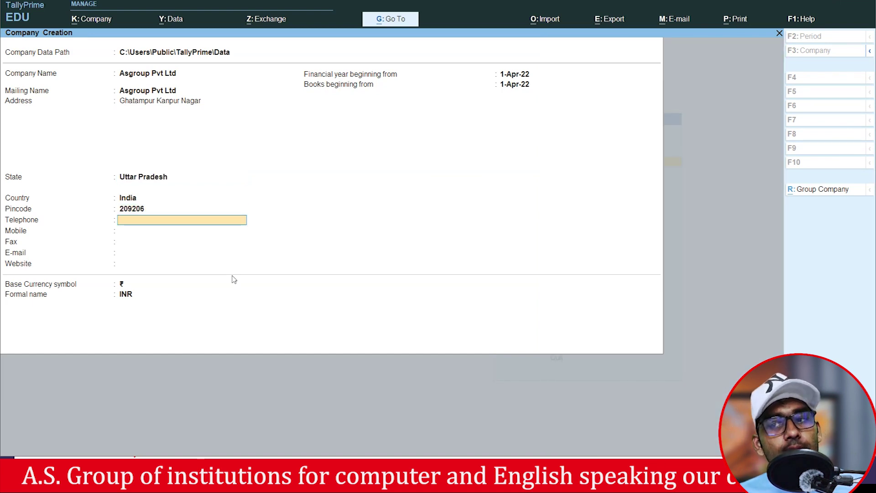
- Leave the contact fields blank, create the company with base currency ₹ (INR), and quit its features screen without changes
{"action": "key", "text": "Return"}
{"action": "key", "text": "Return"}
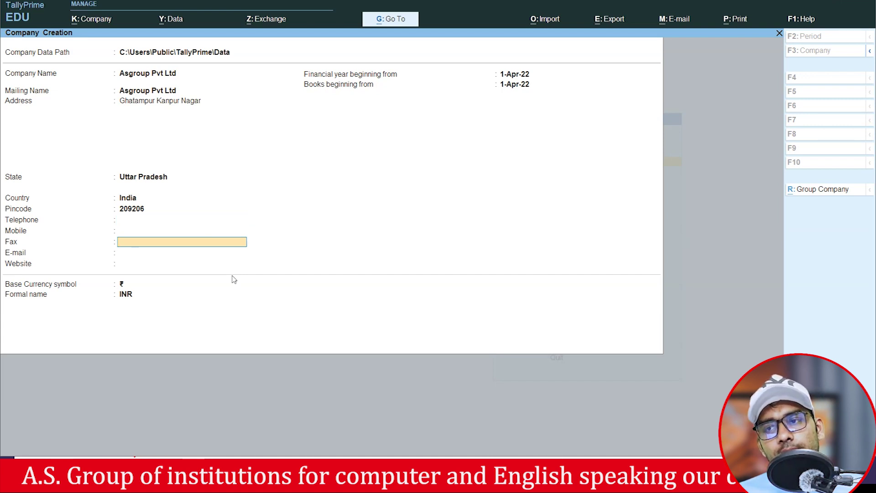
{"action": "key", "text": "Return"}
{"action": "key", "text": "Return"}
{"action": "key", "text": "Return"}
{"action": "key", "text": "Return"}
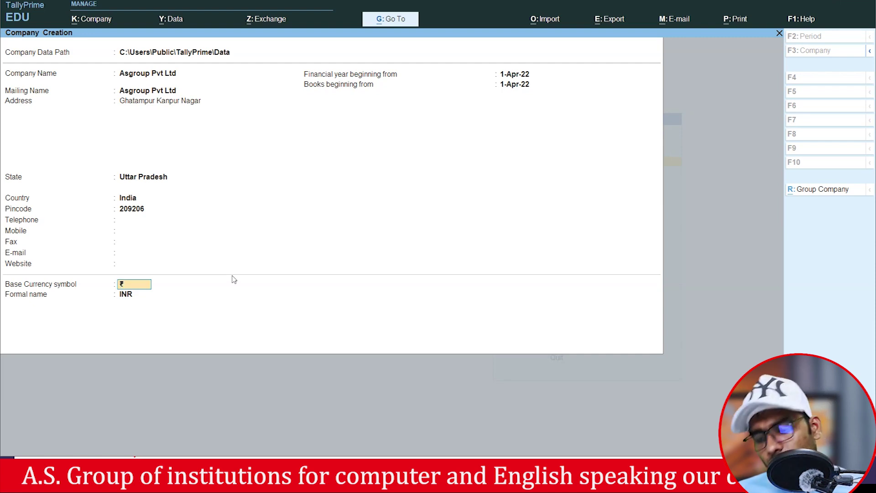
{"action": "key", "text": "Return"}
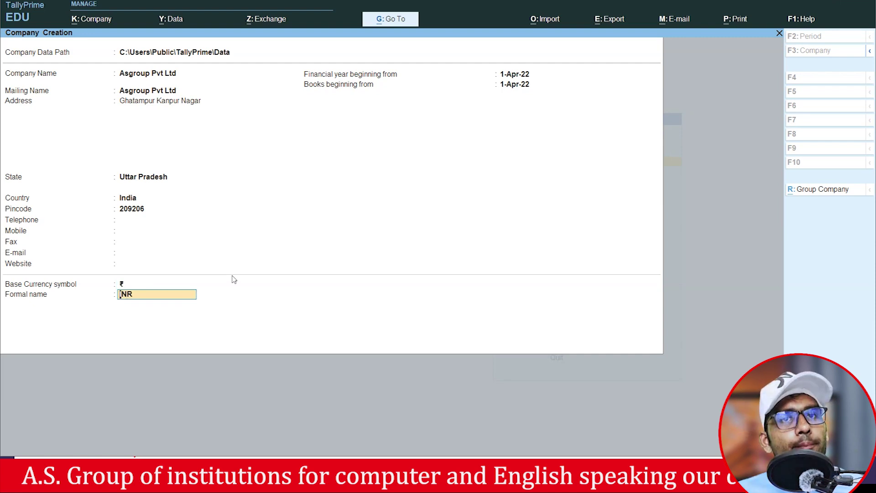
{"action": "key", "text": "Return"}
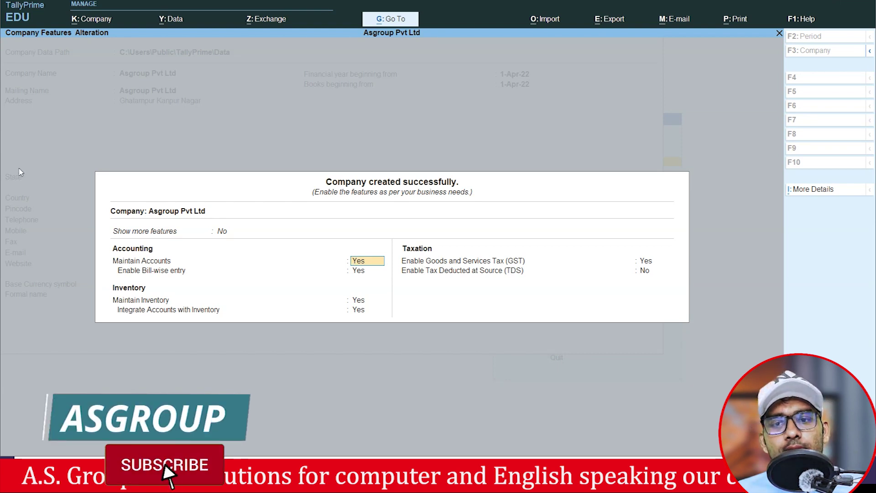
{"action": "key", "text": "Escape"}
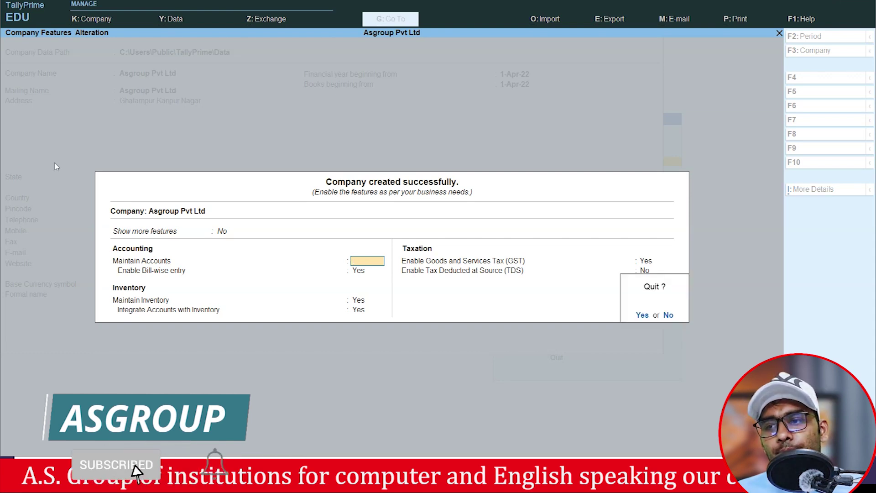
{"action": "key", "text": "Return"}
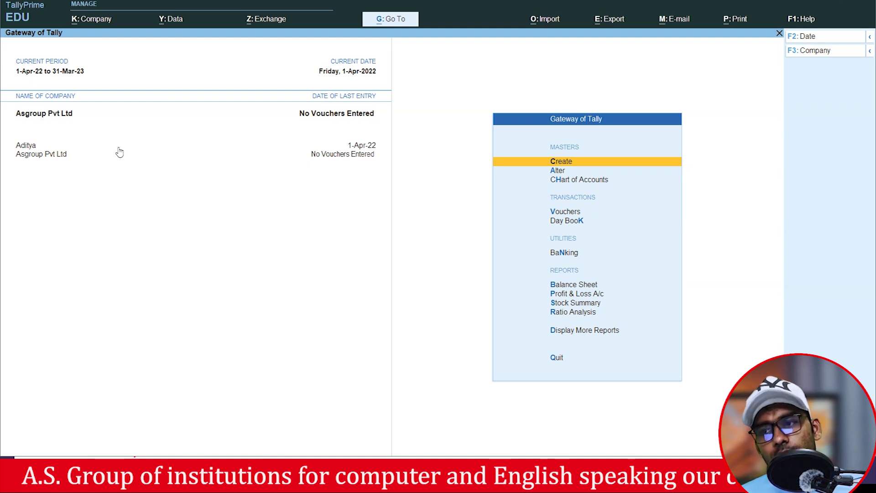
- View the blank payment voucher screen, and check the practice entries and ledger group table in the slide window
{"action": "key", "text": "Down"}
{"action": "key", "text": "Down"}
{"action": "key", "text": "Down"}
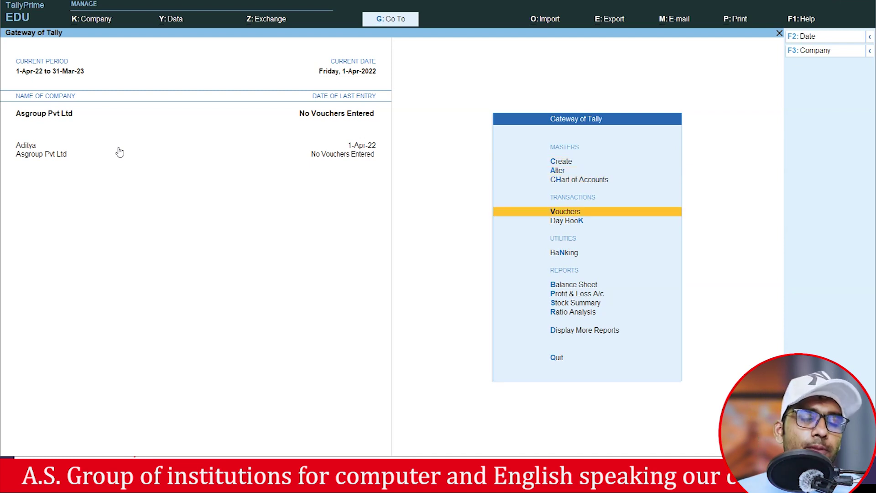
{"action": "key", "text": "Return"}
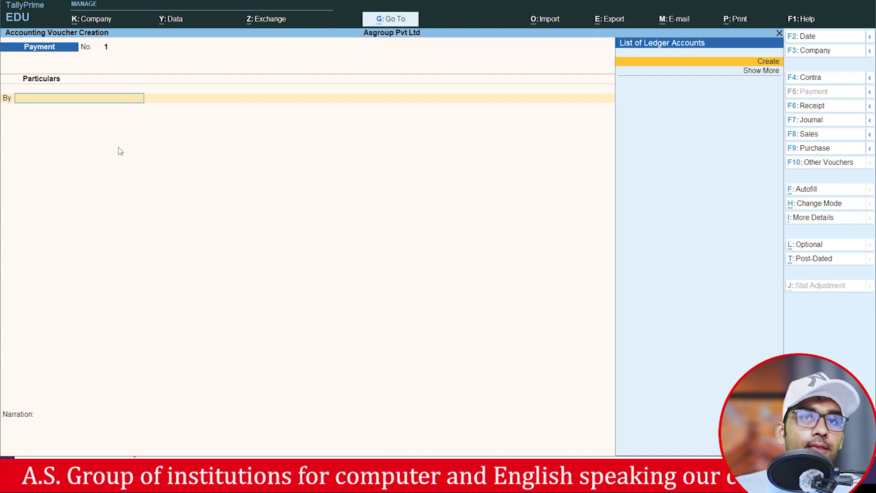
{"action": "key", "text": "Escape"}
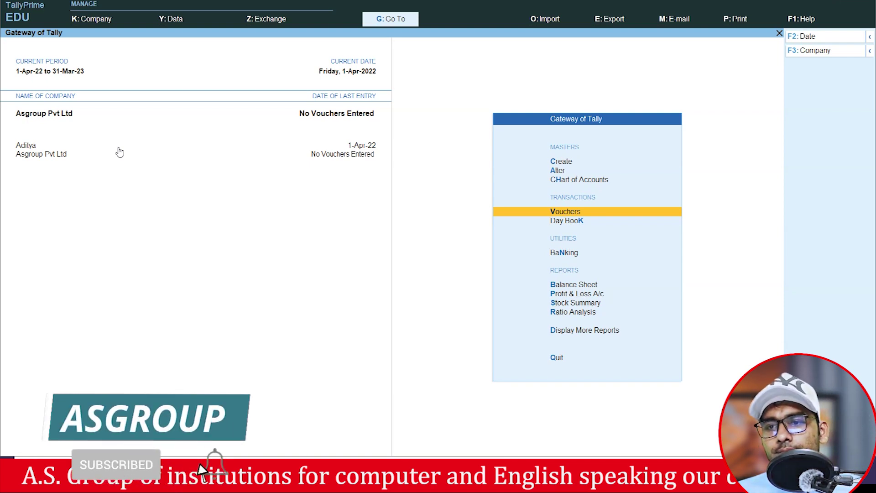
{"action": "key", "text": "alt+Tab"}
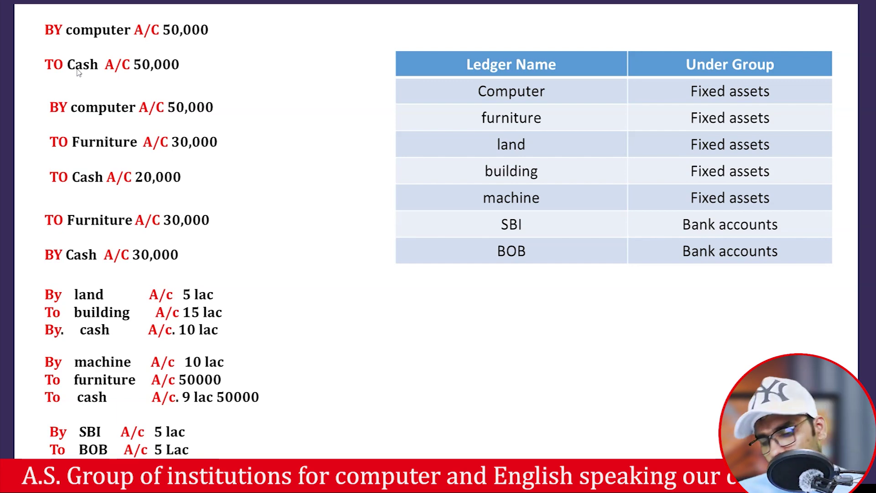
{"action": "key", "text": "alt+Tab"}
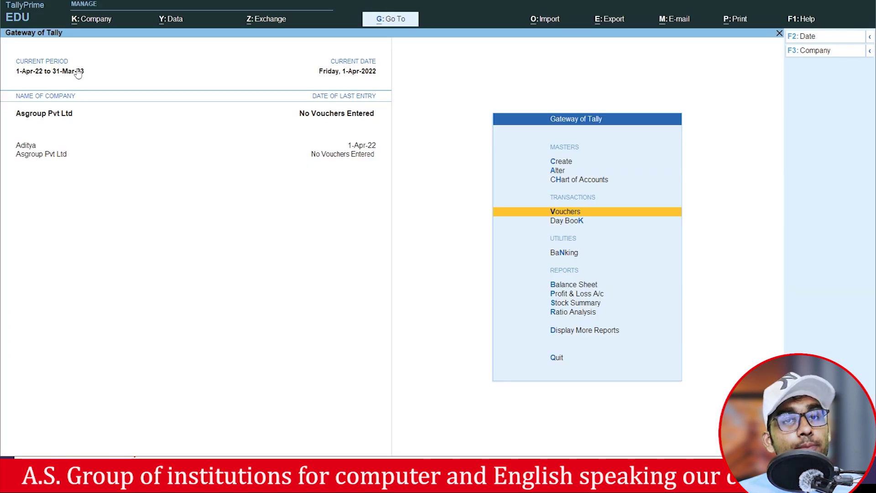
- Open a new payment voucher and create the debit ledger Computer under Fixed Assets, keeping its other details at their defaults
{"action": "key", "text": "Return"}
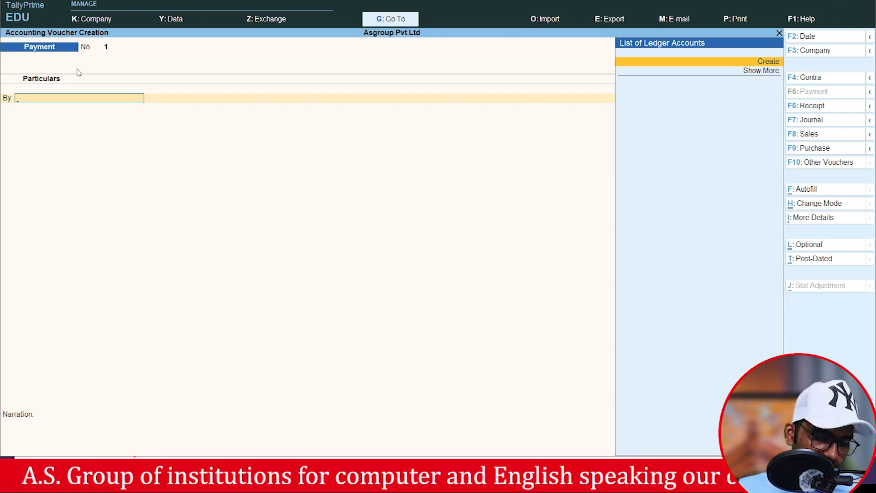
{"action": "key", "text": "Return"}
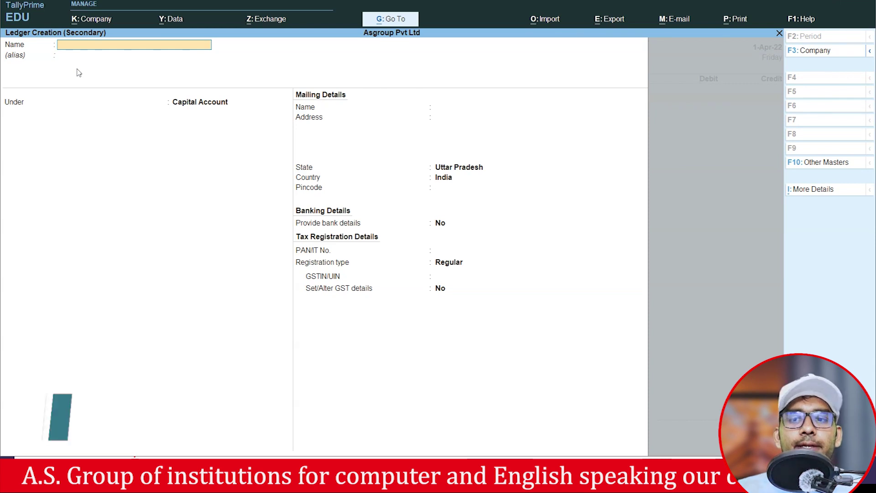
{"action": "type", "text": "Computer"}
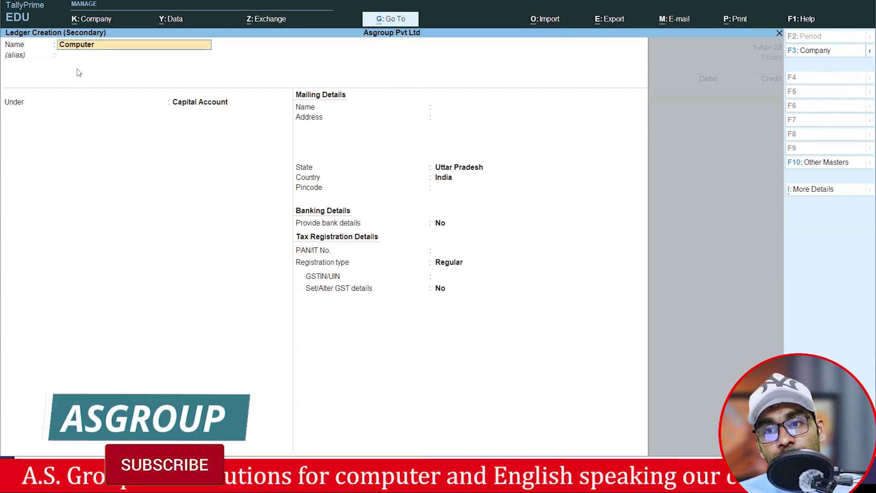
{"action": "key", "text": "Return"}
{"action": "key", "text": "Return"}
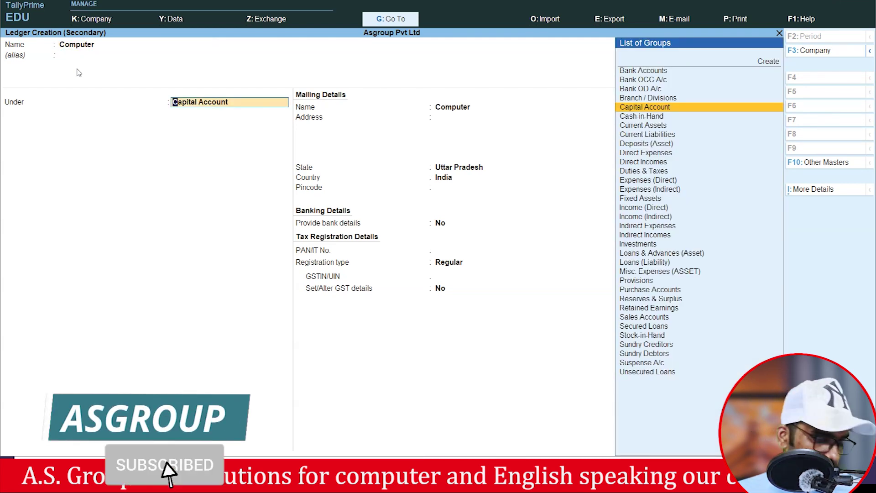
{"action": "type", "text": "f"}
{"action": "key", "text": "Return"}
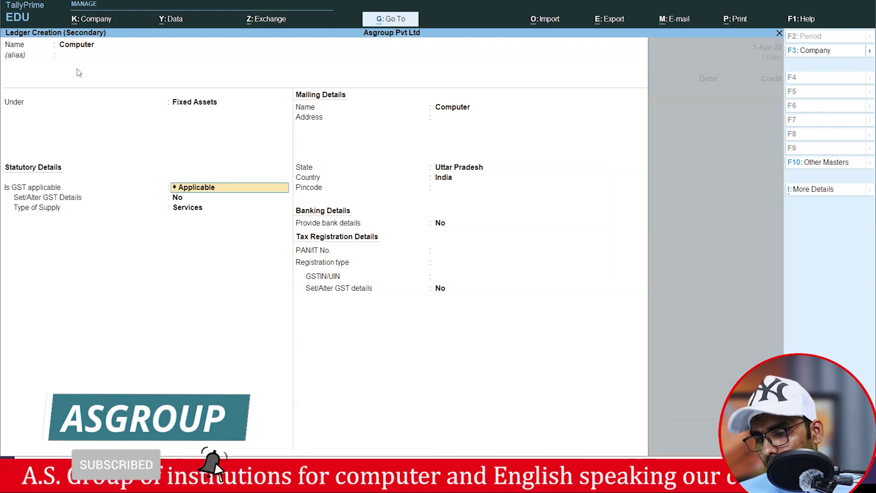
{"action": "key", "text": "ctrl+a"}
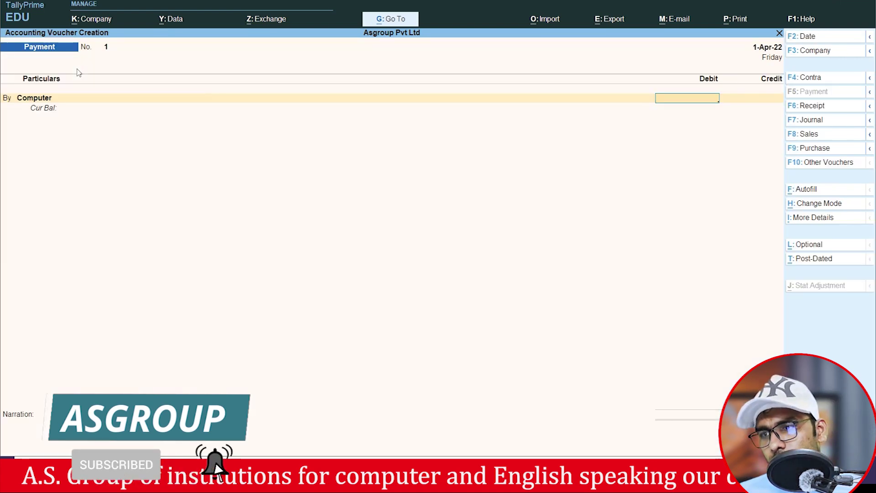
- Debit Computer with 50,000, credit Cash with the same amount, and save the payment voucher without a narration
{"action": "type", "text": "50000"}
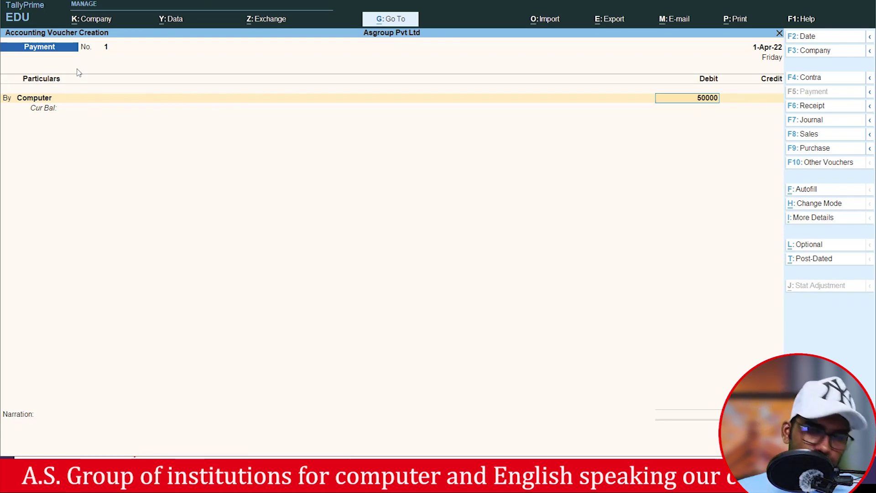
{"action": "key", "text": "Return"}
{"action": "key", "text": "Return"}
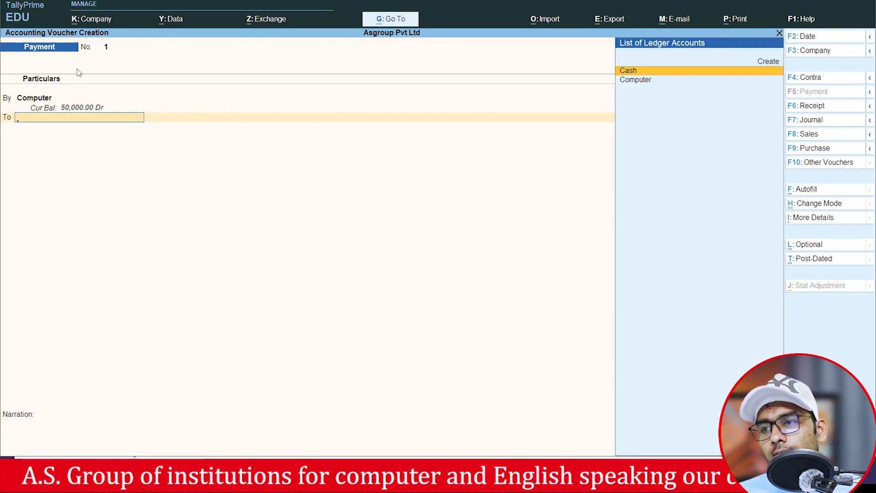
{"action": "type", "text": "c"}
{"action": "key", "text": "Return"}
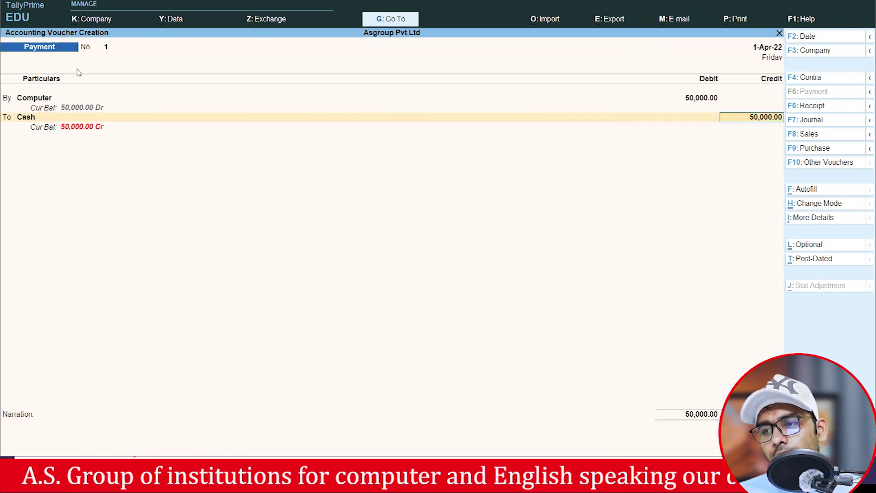
{"action": "key", "text": "Return"}
{"action": "key", "text": "Return"}
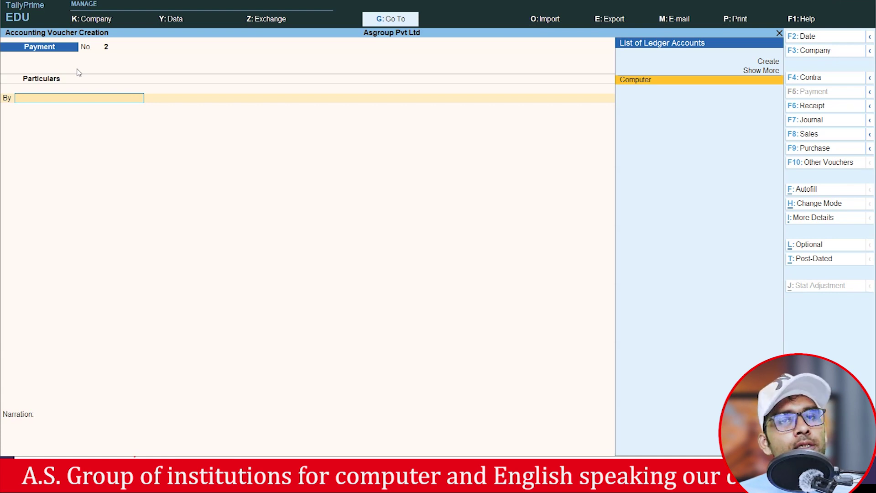
- Leave voucher entry, review the saved payment in the Day Book, and return to the Gateway of Tally
{"action": "key", "text": "Escape"}
{"action": "key", "text": "Escape"}
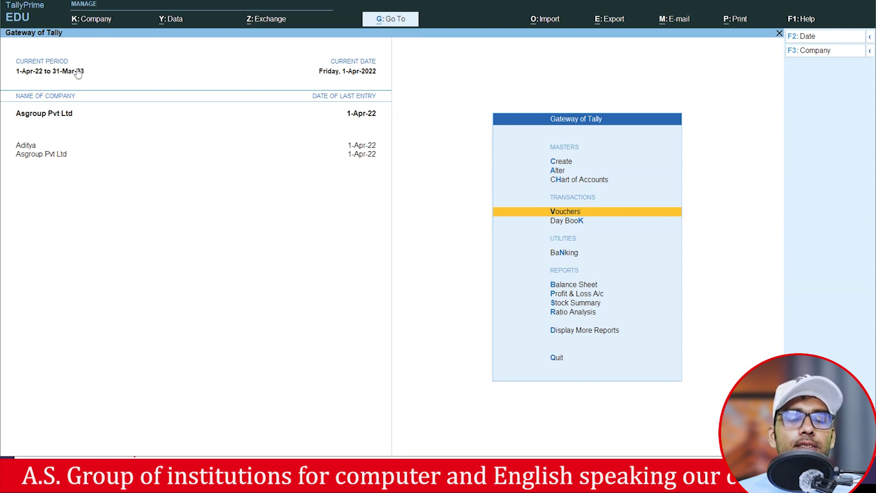
{"action": "key", "text": "Down"}
{"action": "key", "text": "Return"}
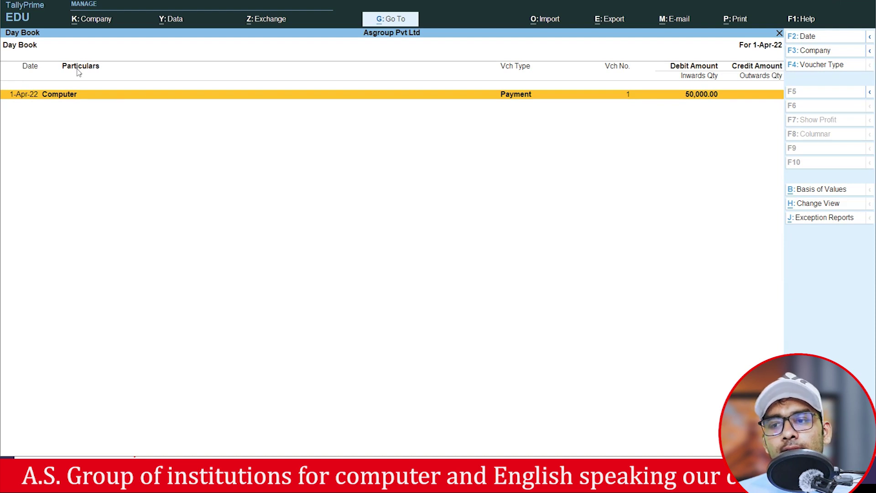
{"action": "key", "text": "Escape"}
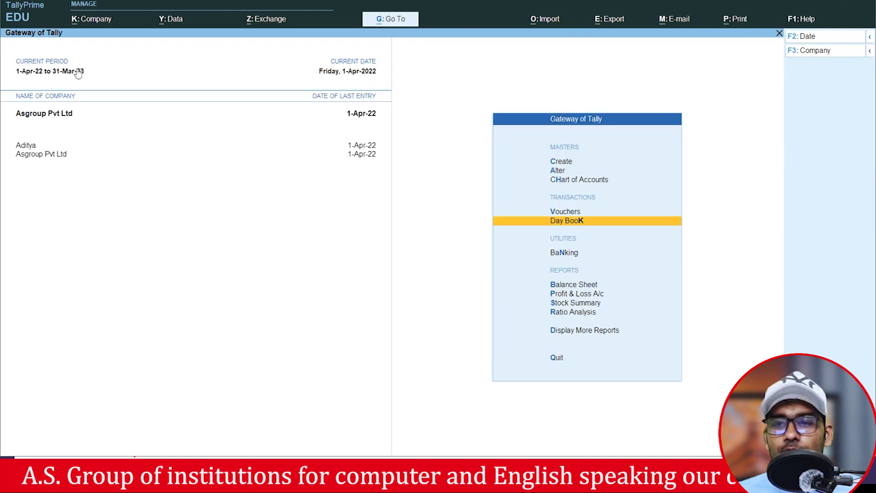
- Open a new payment voucher, check the second practice entry in the slide window, and debit Computer with 50,000
{"action": "key", "text": "Return"}
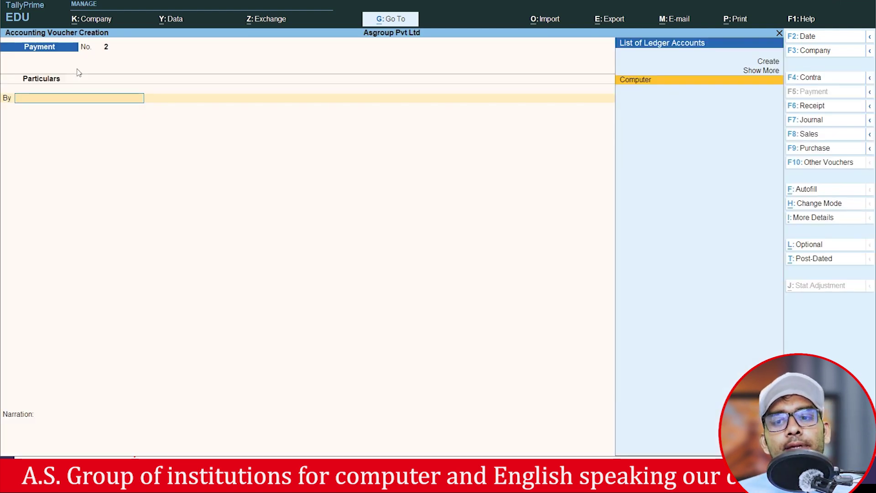
{"action": "key", "text": "alt+Tab"}
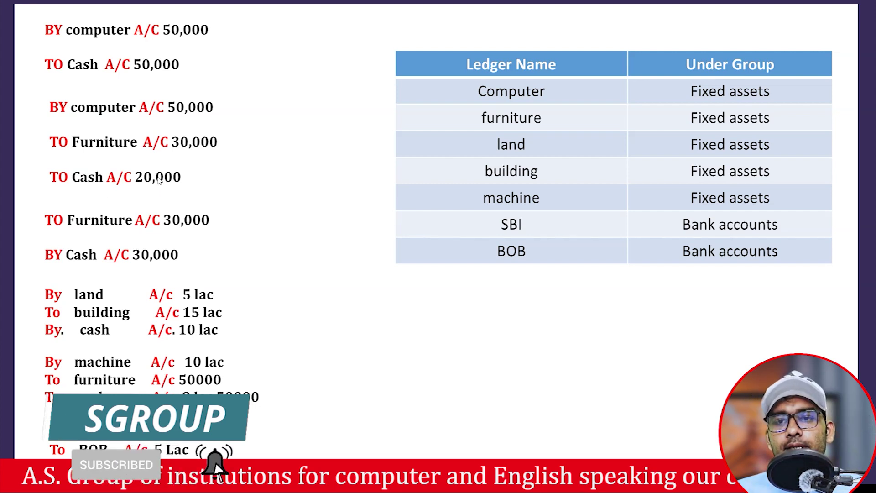
{"action": "key", "text": "alt+Tab"}
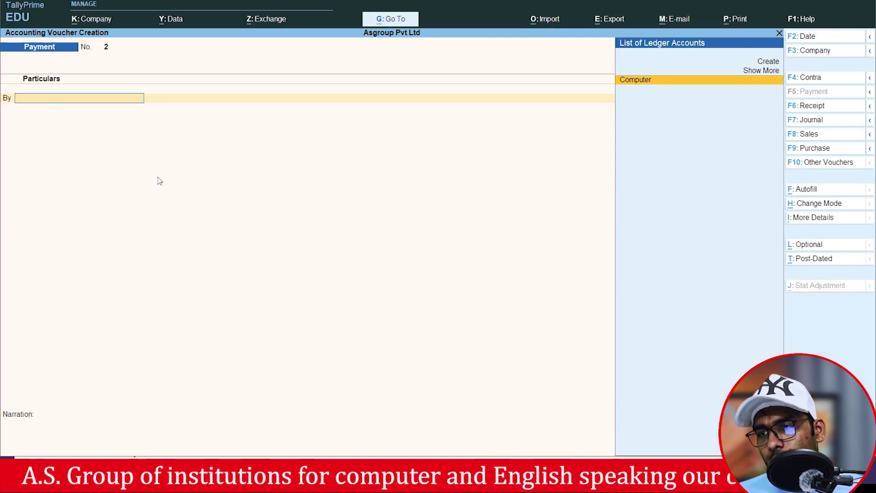
{"action": "key", "text": "Return"}
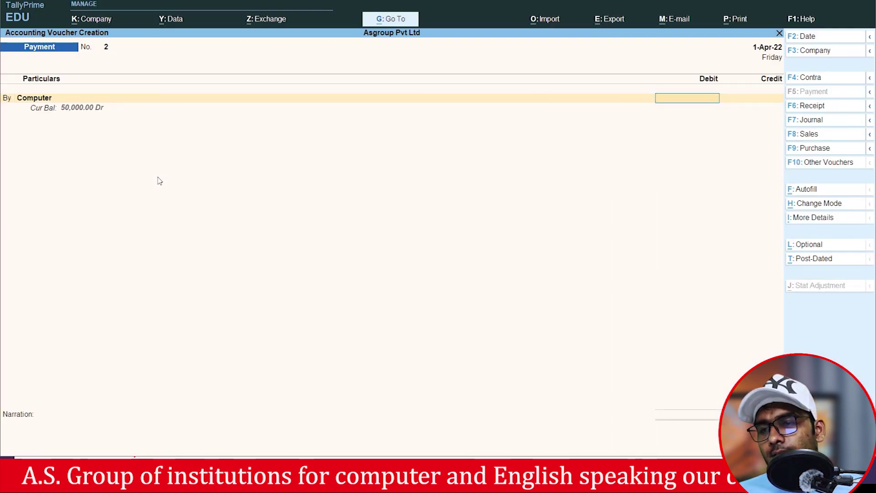
{"action": "type", "text": "50,0"}
{"action": "type", "text": "0000"}
{"action": "key", "text": "Return"}
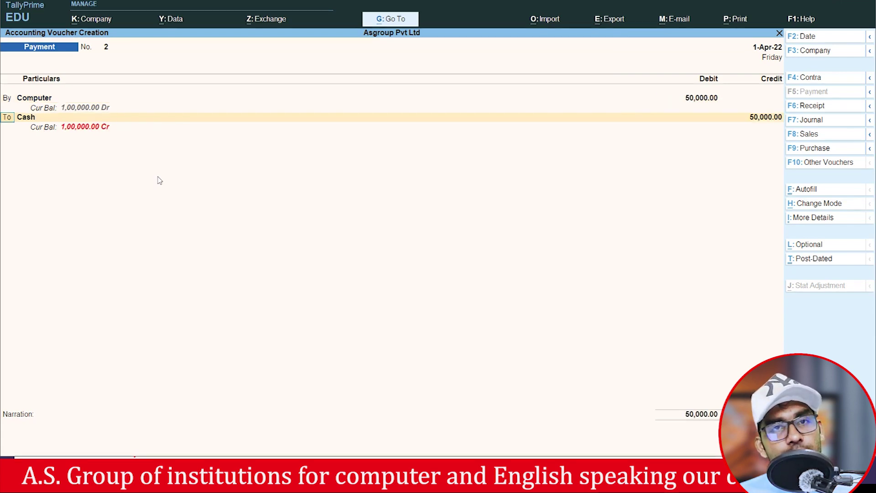
- Replace the Cash credit line with a new ledger Furniture under Fixed Assets, keeping its other details at their defaults
{"action": "key", "text": "Return"}
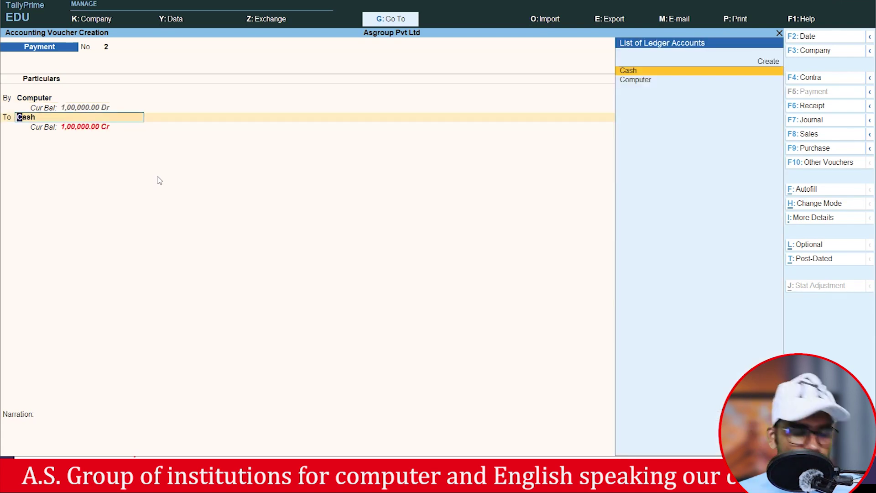
{"action": "key", "text": "Up"}
{"action": "key", "text": "Return"}
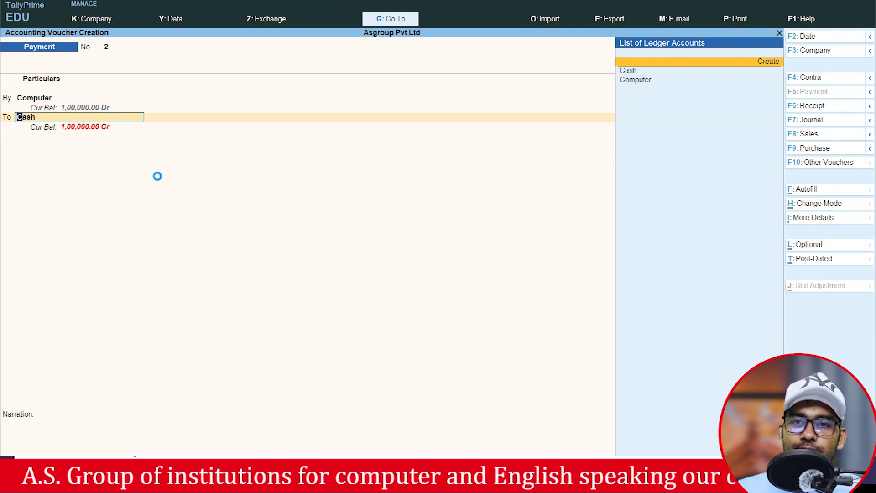
{"action": "type", "text": "Fu"}
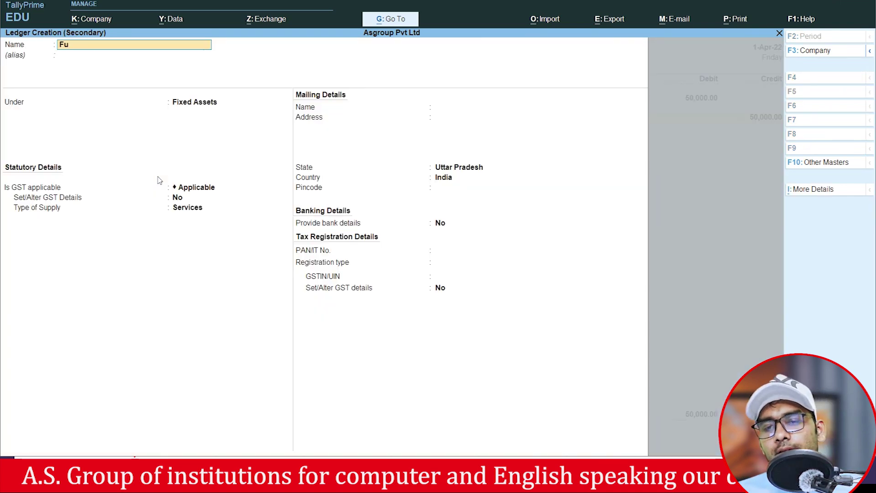
{"action": "type", "text": "rniture"}
{"action": "key", "text": "Return"}
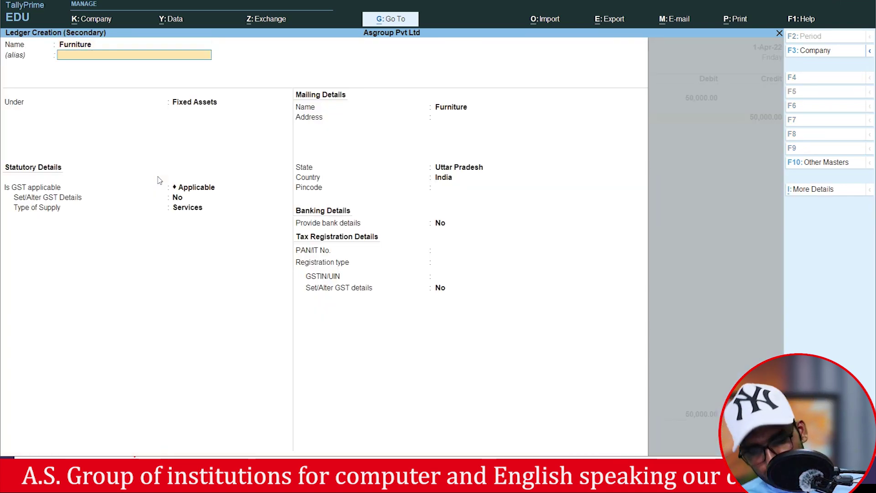
{"action": "key", "text": "Return"}
{"action": "key", "text": "Return"}
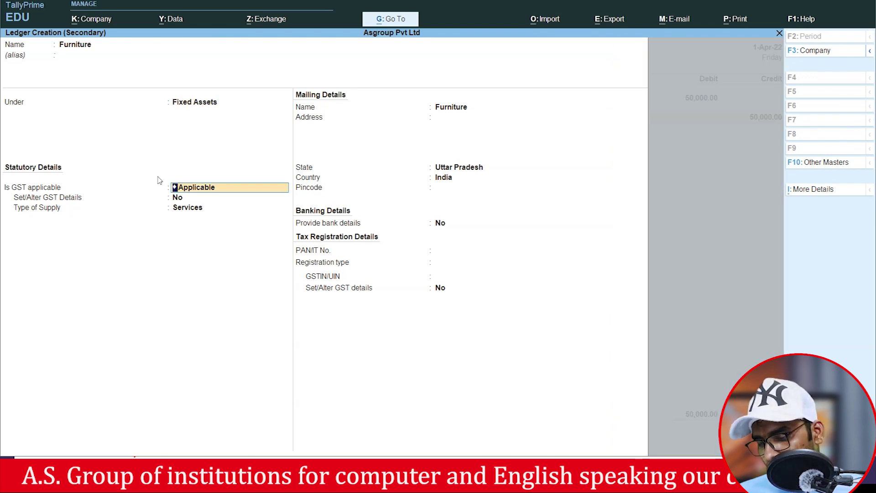
{"action": "key", "text": "ctrl+a"}
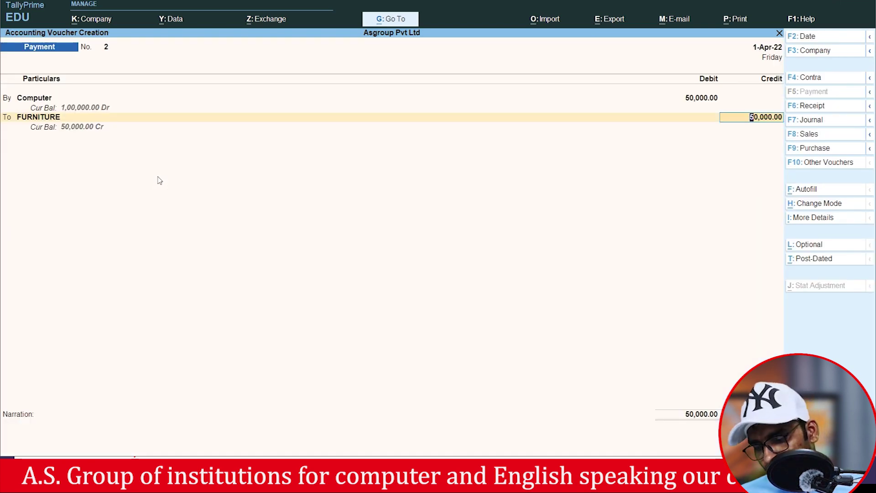
- Credit Furniture with 30,000 and Cash with the remaining 20,000, and save the payment voucher
{"action": "type", "text": "30,00"}
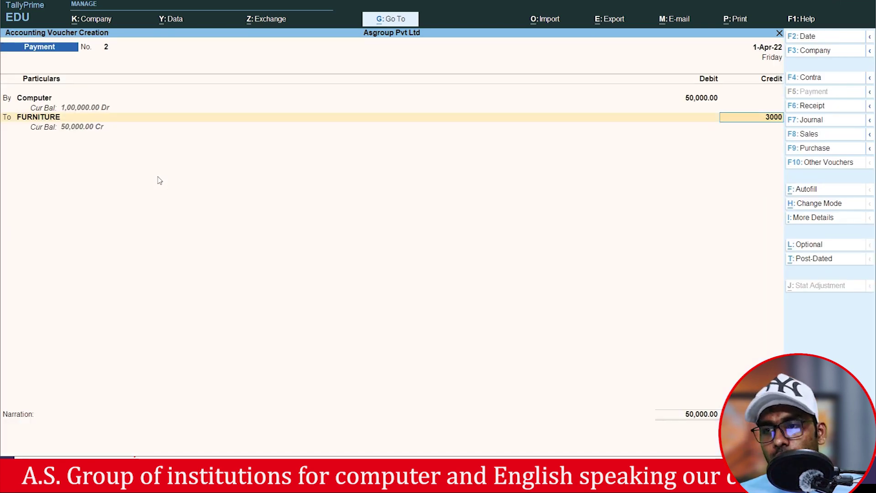
{"action": "type", "text": "0"}
{"action": "key", "text": "Return"}
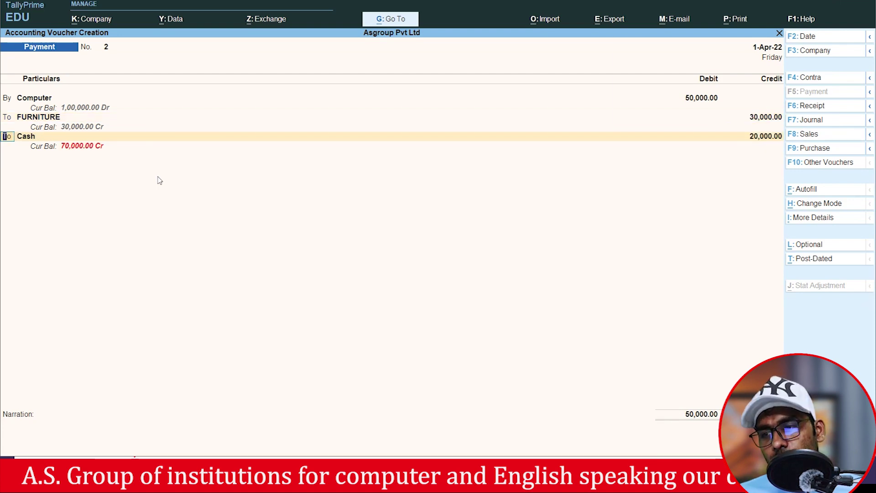
{"action": "key", "text": "Return"}
{"action": "key", "text": "Return"}
{"action": "key", "text": "Return"}
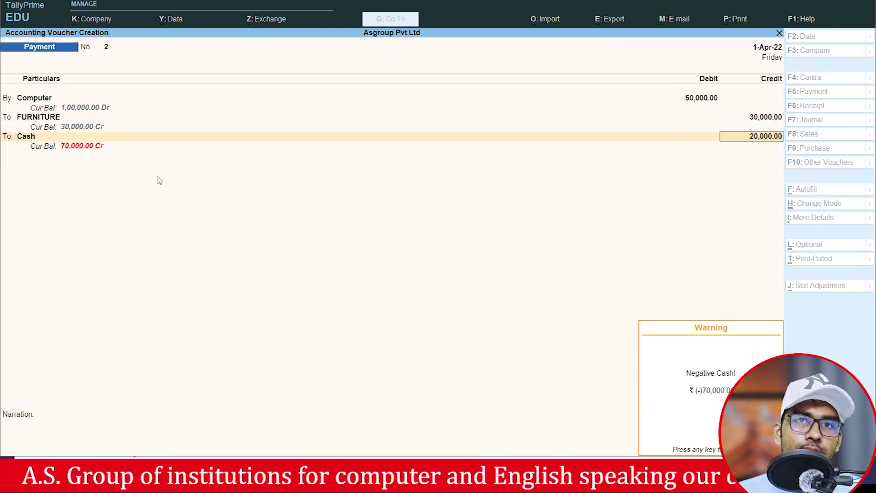
{"action": "key", "text": "Return"}
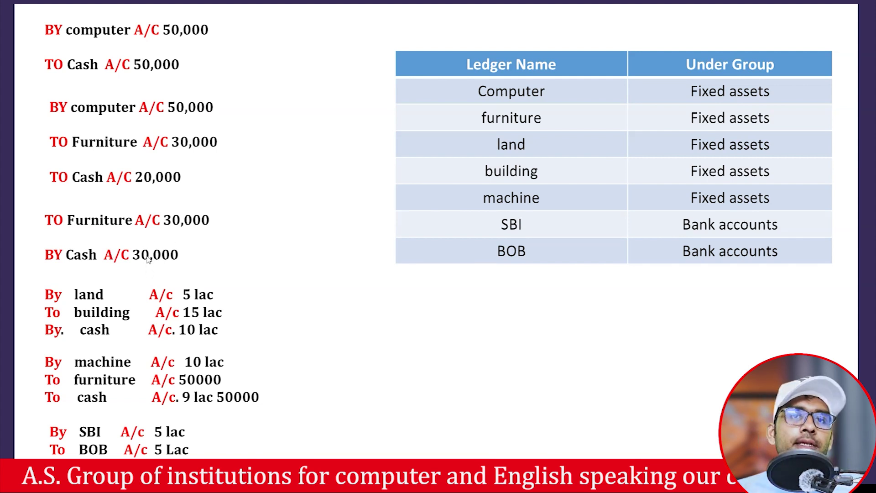
- Return from the slide window to TallyPrime, switch to a receipt voucher, and credit Furniture with 30,000
{"action": "key", "text": "alt+Tab"}
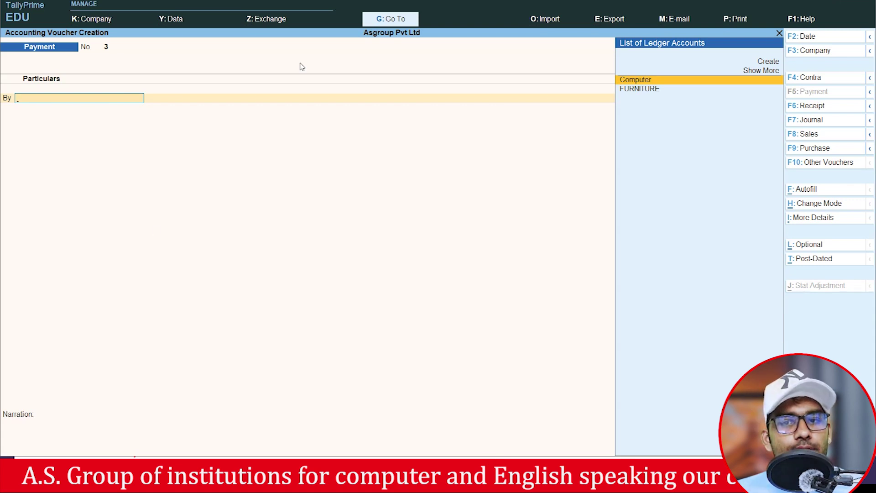
{"action": "left_click", "coordinate": [809, 106]}
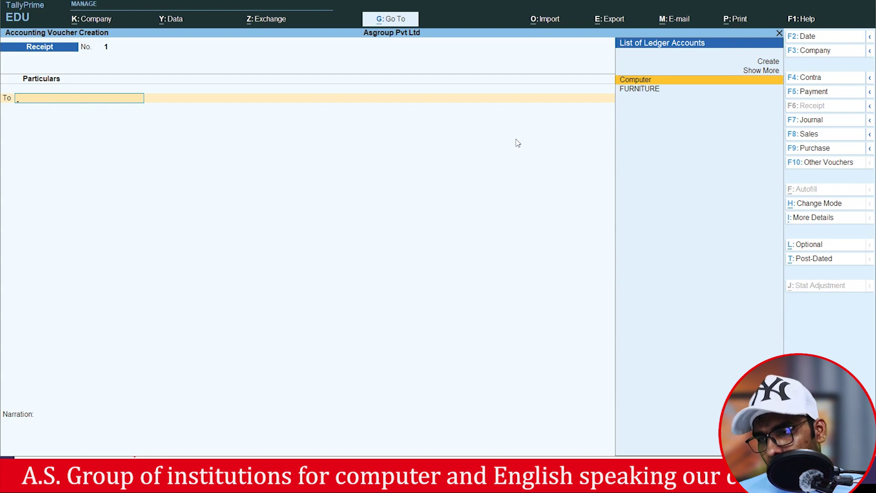
{"action": "key", "text": "Down"}
{"action": "key", "text": "Return"}
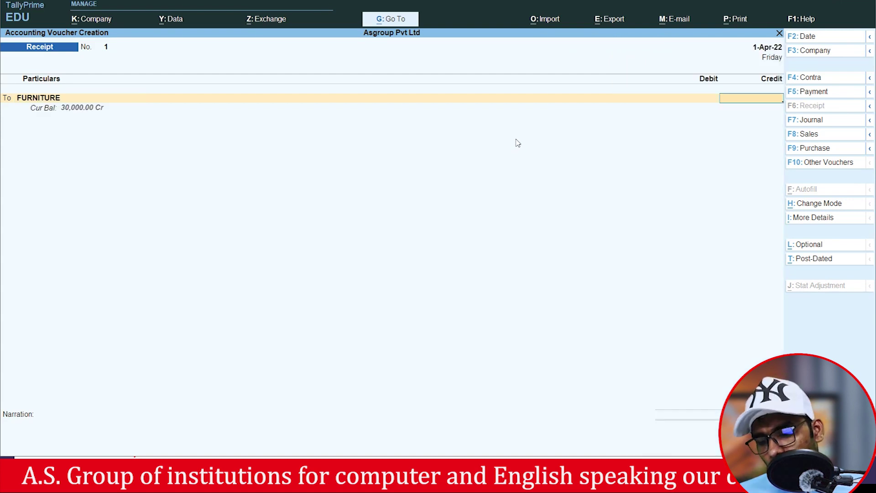
{"action": "type", "text": "30000"}
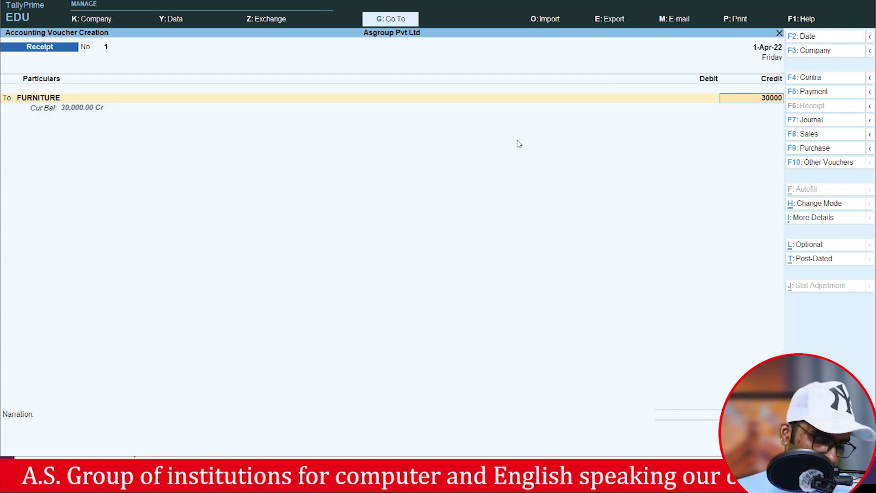
{"action": "key", "text": "Return"}
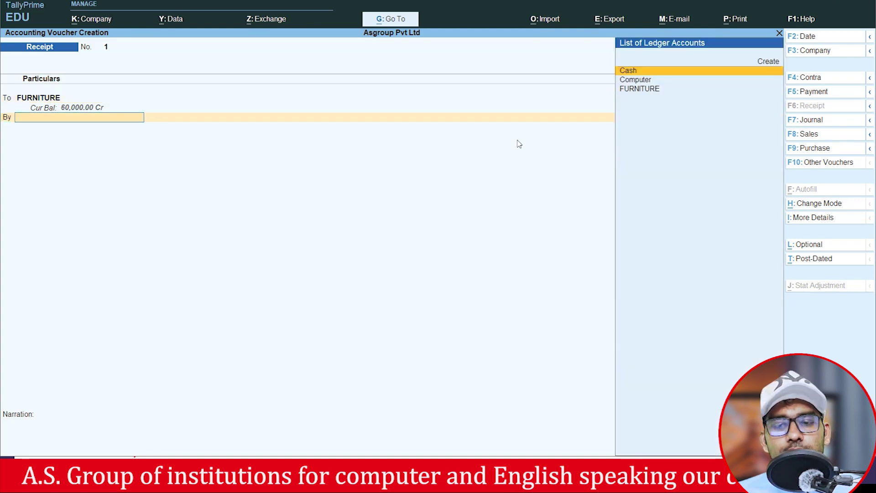
- Debit Cash with 30,000 and save the receipt voucher without a narration
{"action": "type", "text": "C"}
{"action": "key", "text": "Return"}
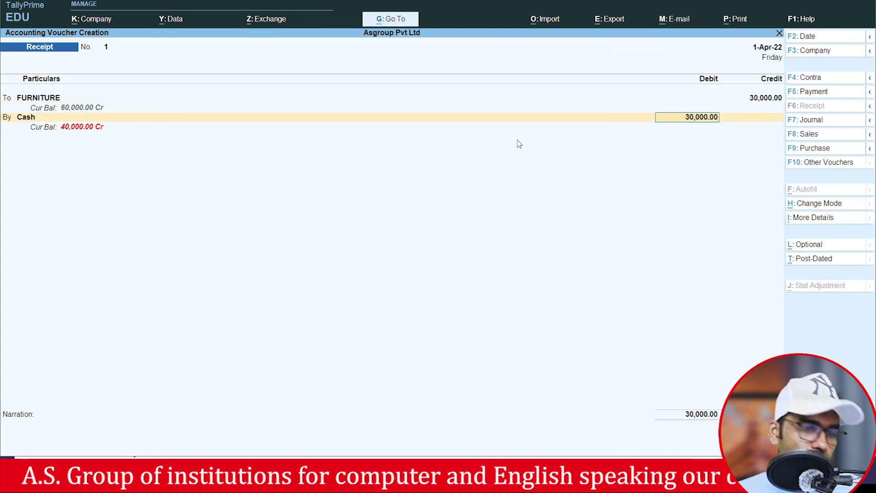
{"action": "key", "text": "Return"}
{"action": "key", "text": "Return"}
{"action": "key", "text": "Return"}
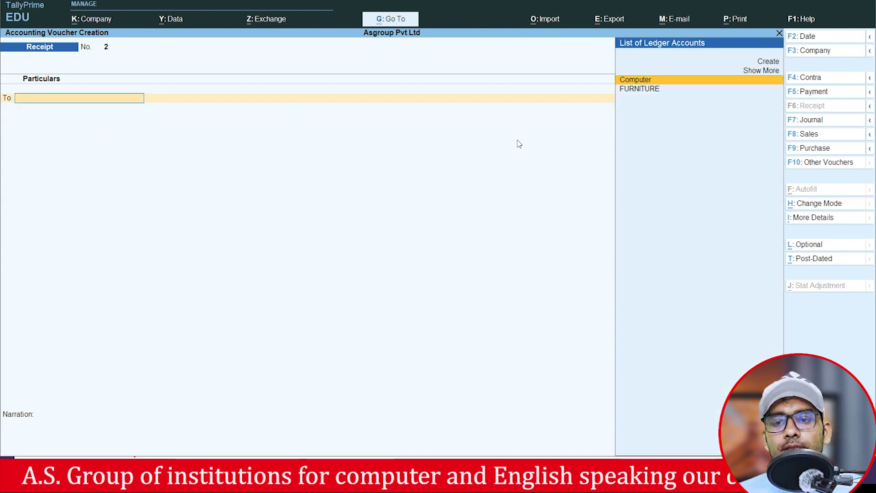
- Check the land and building entry on the slide, and create a ledger Building under Fixed Assets for the TallyPrime receipt's credit line
{"action": "key", "text": "alt+Tab"}
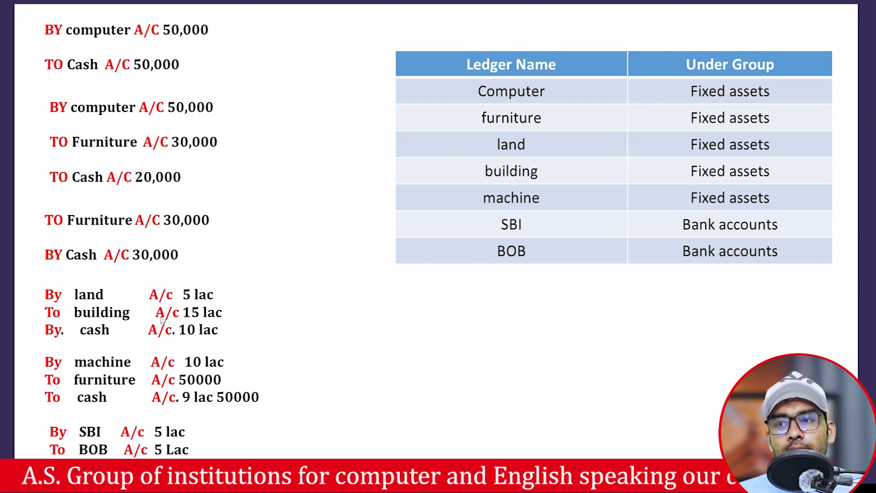
{"action": "key", "text": "alt+Tab"}
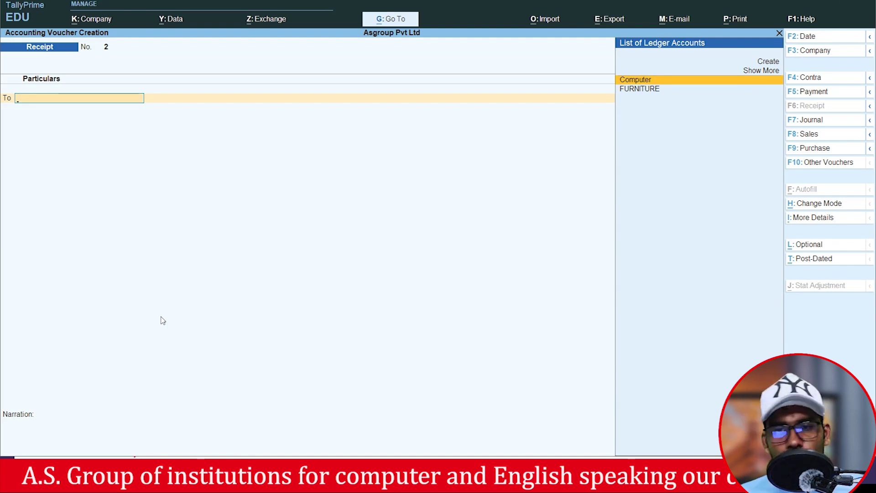
{"action": "key", "text": "Up"}
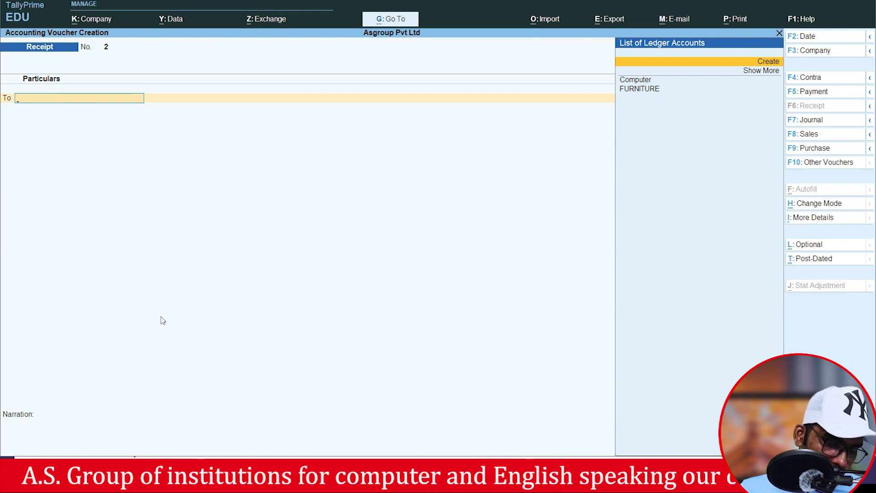
{"action": "key", "text": "Return"}
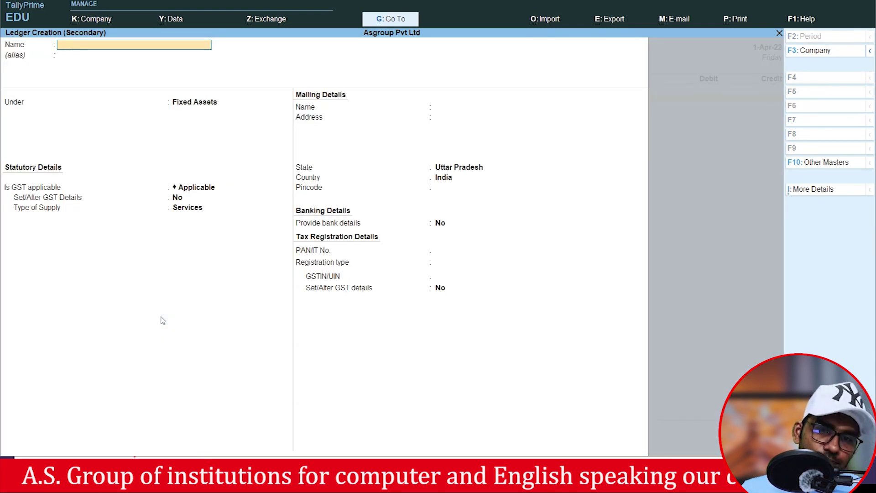
{"action": "type", "text": "Bui"}
{"action": "type", "text": "ls"}
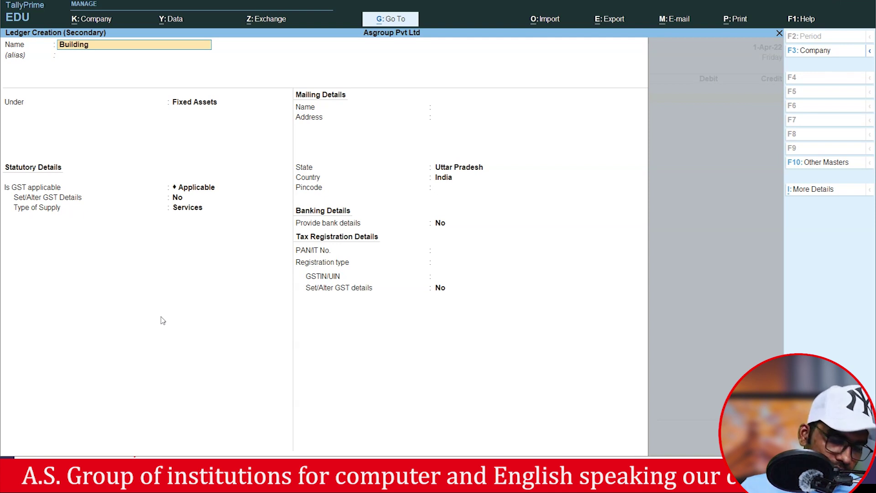
{"action": "key", "text": "Return"}
{"action": "key", "text": "Return"}
{"action": "key", "text": "Return"}
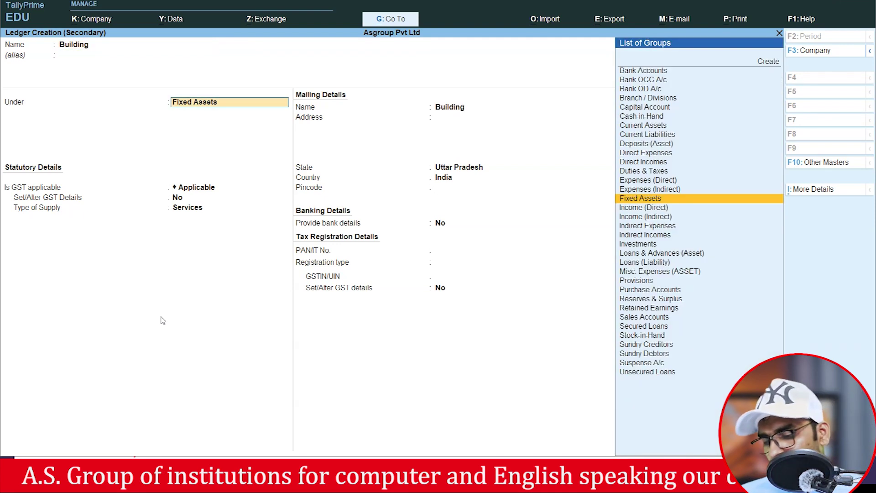
{"action": "key", "text": "ctrl+a"}
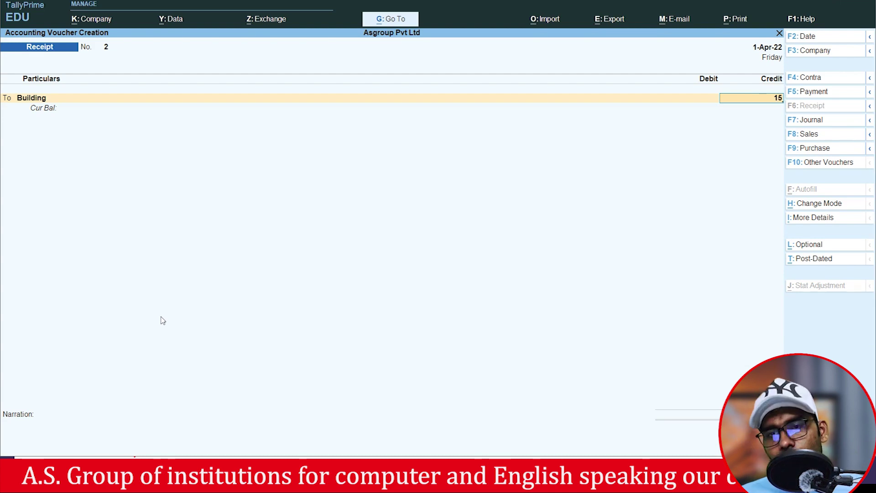
- Credit Building with 15,00,000 in the receipt voucher and move on to its debit line
{"action": "type", "text": "00000"}
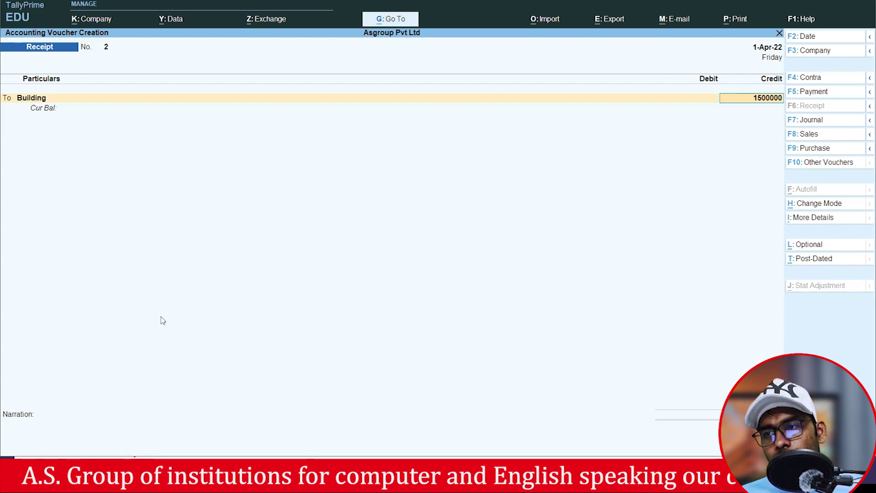
{"action": "key", "text": "Return"}
{"action": "key", "text": "Return"}
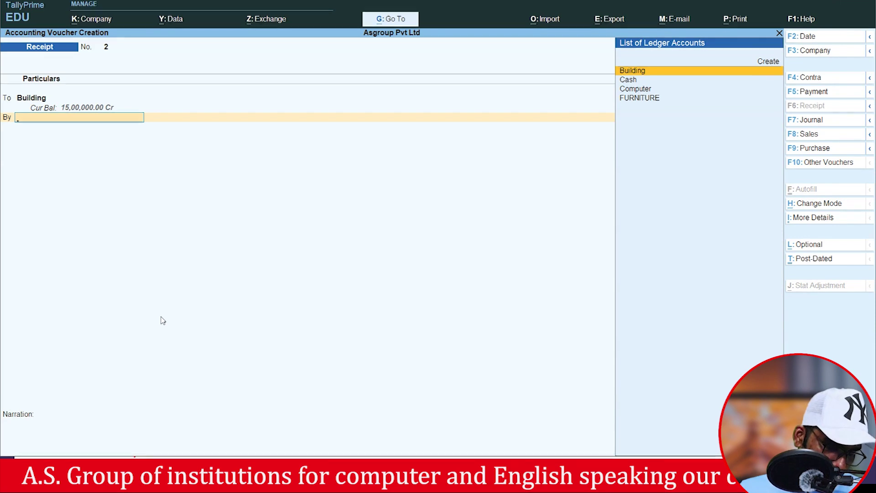
- Create a ledger Land under Fixed Assets for the debit line, keeping its other details at their defaults
{"action": "key", "text": "alt+c"}
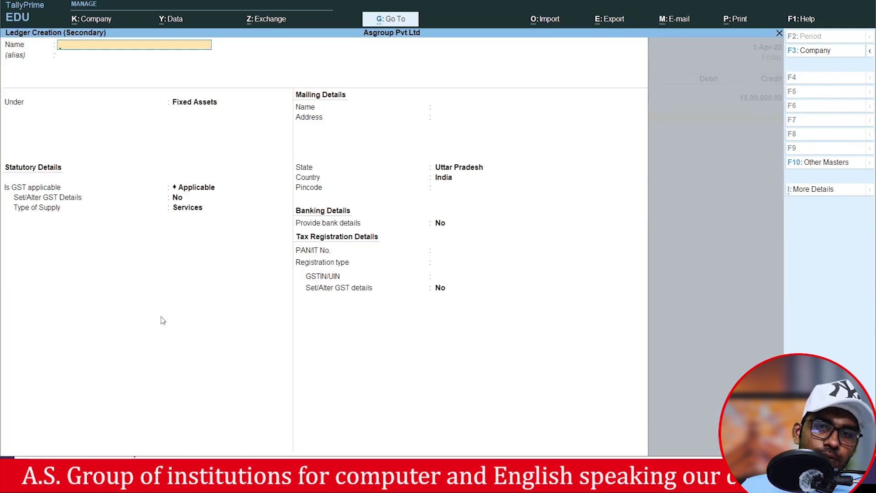
{"action": "type", "text": "Land"}
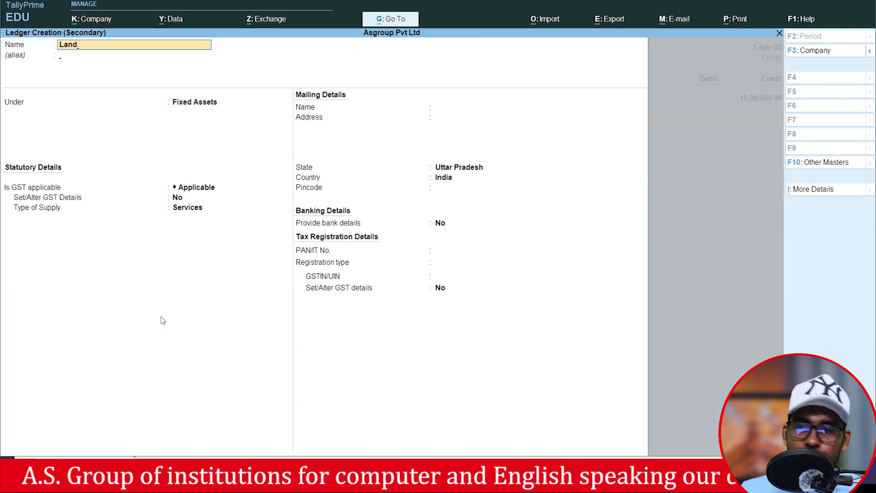
{"action": "key", "text": "Return"}
{"action": "key", "text": "Return"}
{"action": "key", "text": "Return"}
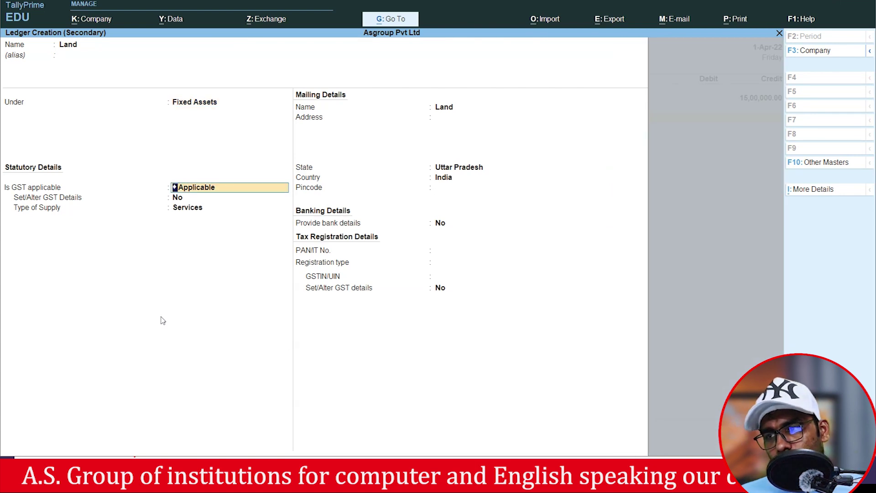
{"action": "key", "text": "ctrl+a"}
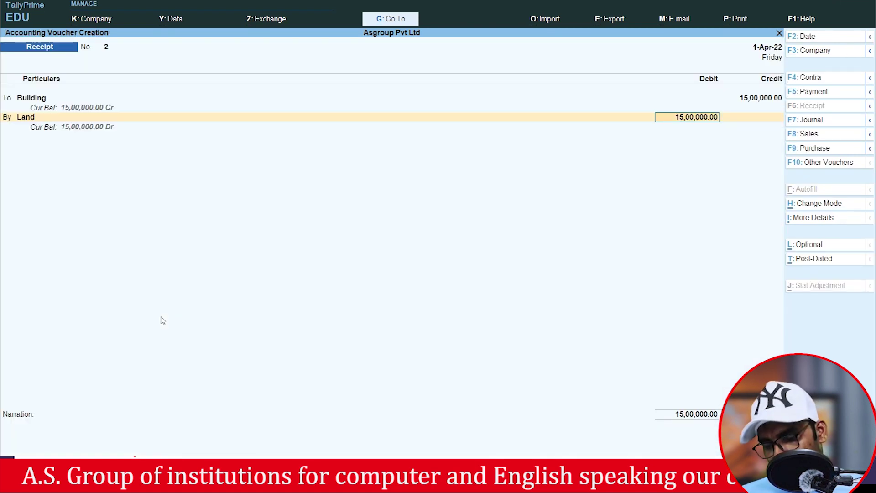
- Debit Land with 5,00,000 and Cash with the remaining 10,00,000, and save the receipt voucher without a narration
{"action": "type", "text": "5000"}
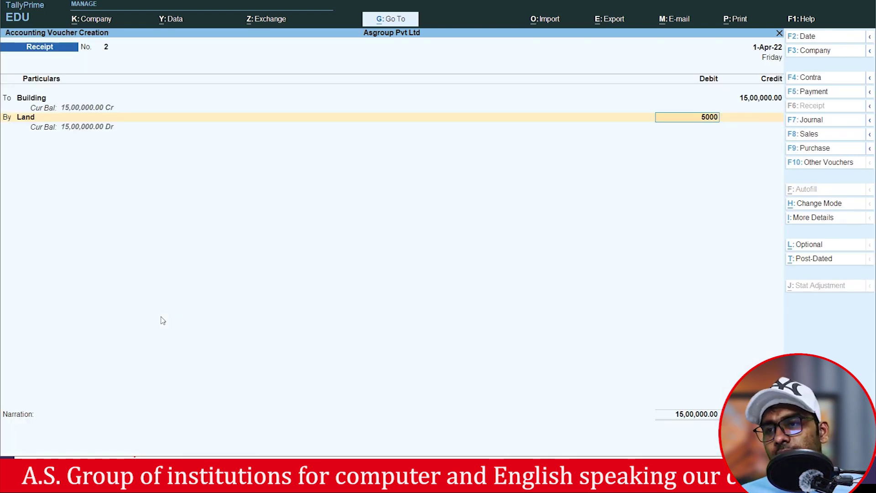
{"action": "key", "text": "Return"}
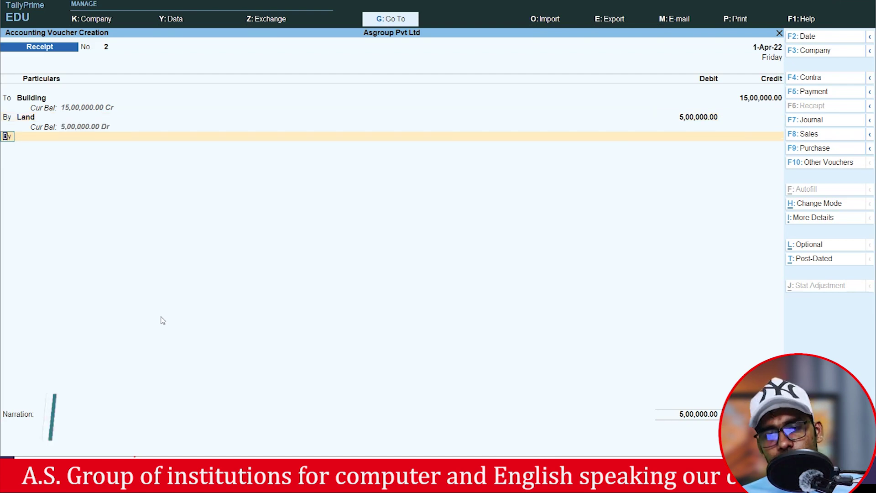
{"action": "key", "text": "Down"}
{"action": "key", "text": "Return"}
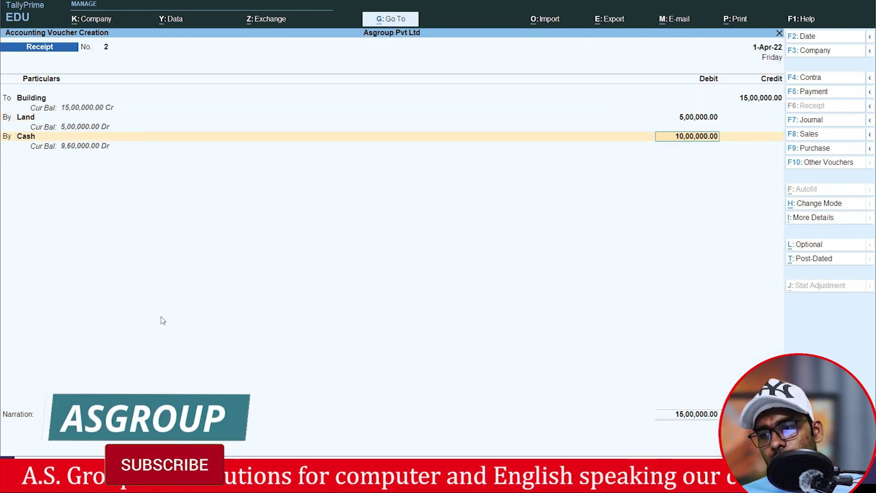
{"action": "key", "text": "Return"}
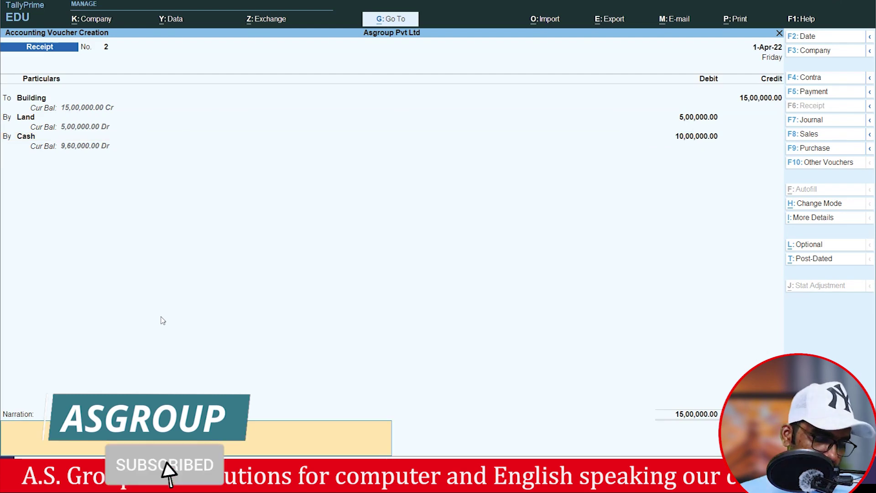
{"action": "key", "text": "Return"}
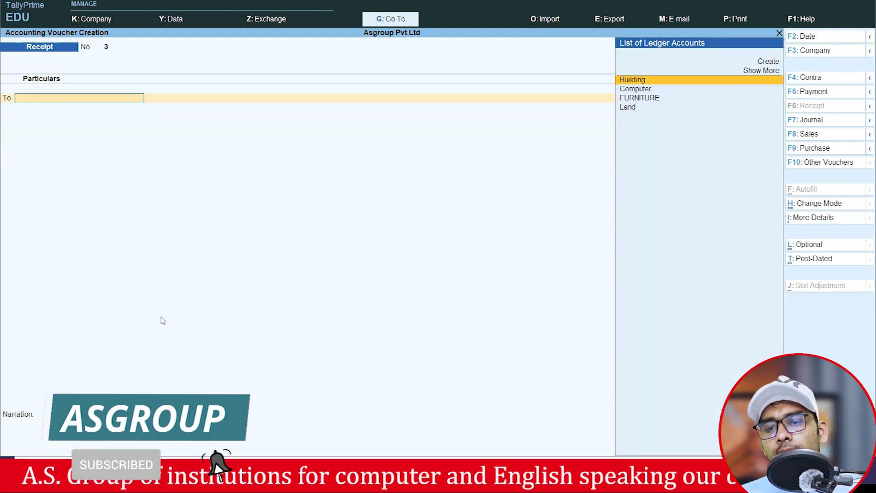
- Check the machine entry on the slide and switch TallyPrime to a payment voucher
{"action": "key", "text": "alt+Tab"}
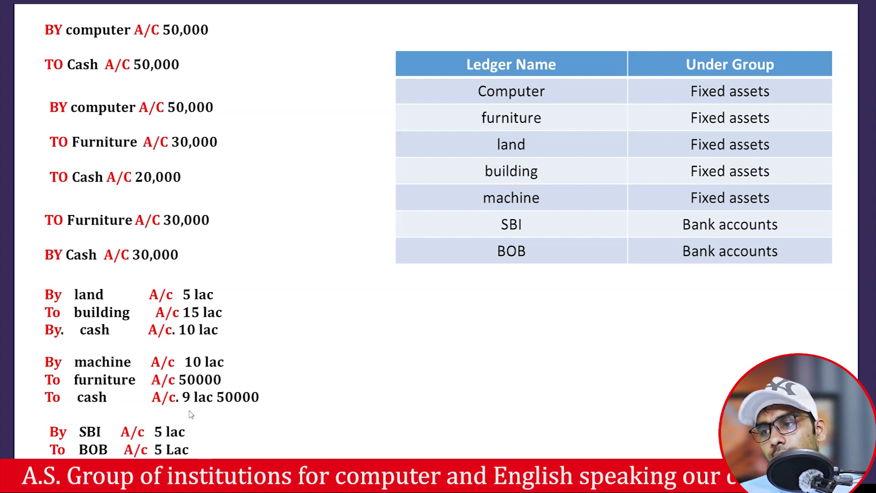
{"action": "key", "text": "alt+Tab"}
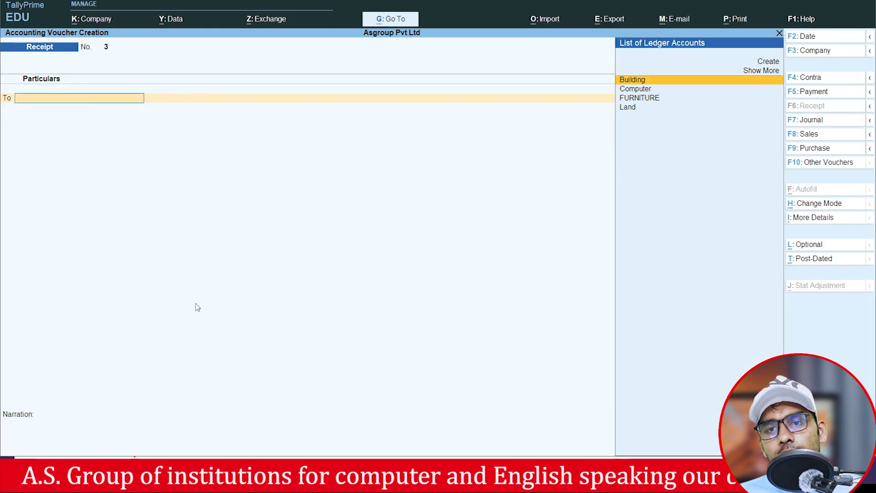
{"action": "left_click", "coordinate": [815, 91]}
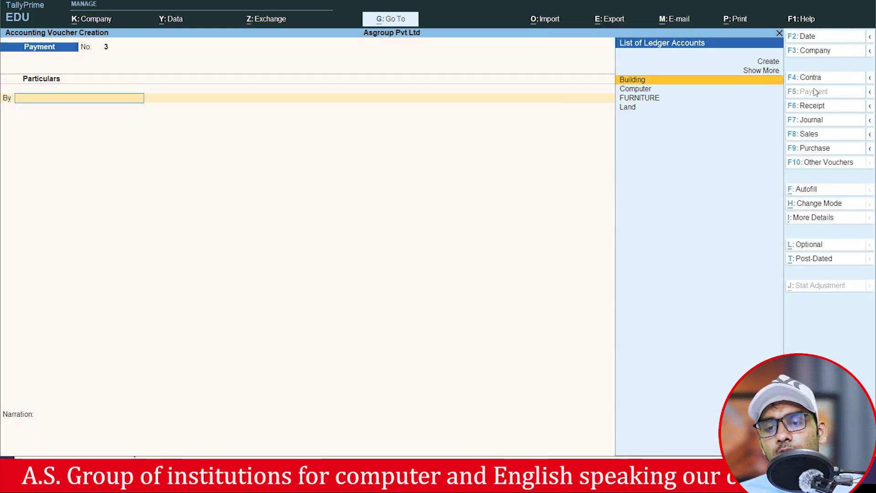
{"action": "key", "text": "alt+Tab"}
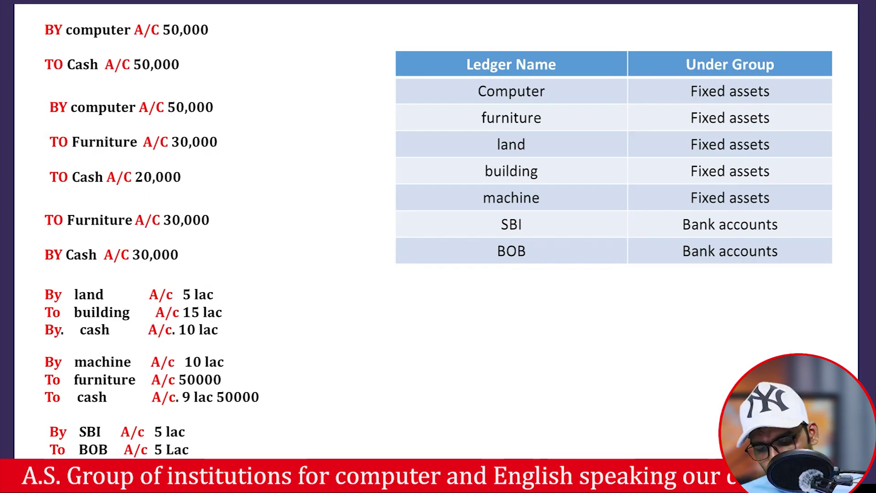
{"action": "key", "text": "alt+Tab"}
- Create a ledger Machine under Fixed Assets for the payment's debit line, keeping its other details at their defaults
{"action": "key", "text": "Up"}
{"action": "key", "text": "Up"}
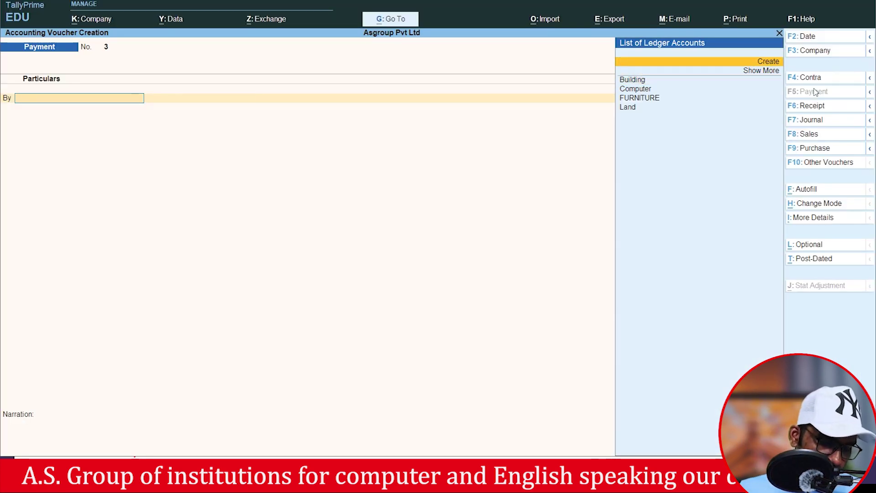
{"action": "key", "text": "Return"}
{"action": "type", "text": "M"}
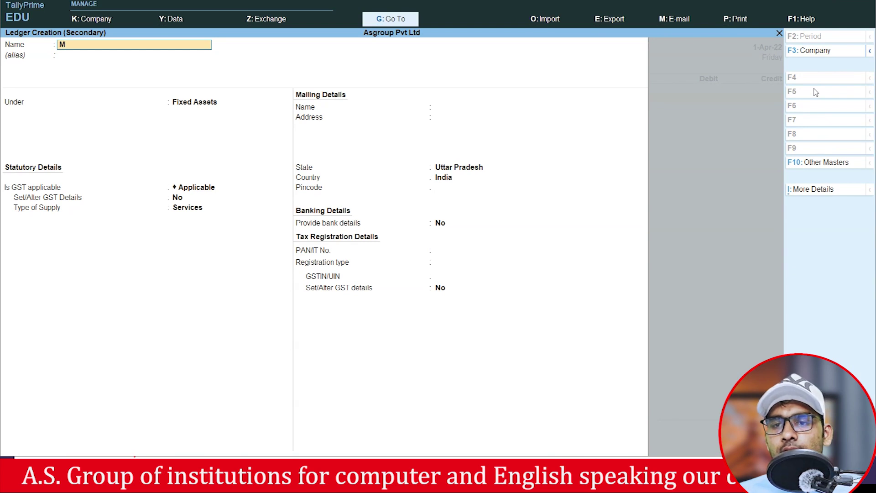
{"action": "type", "text": "achine"}
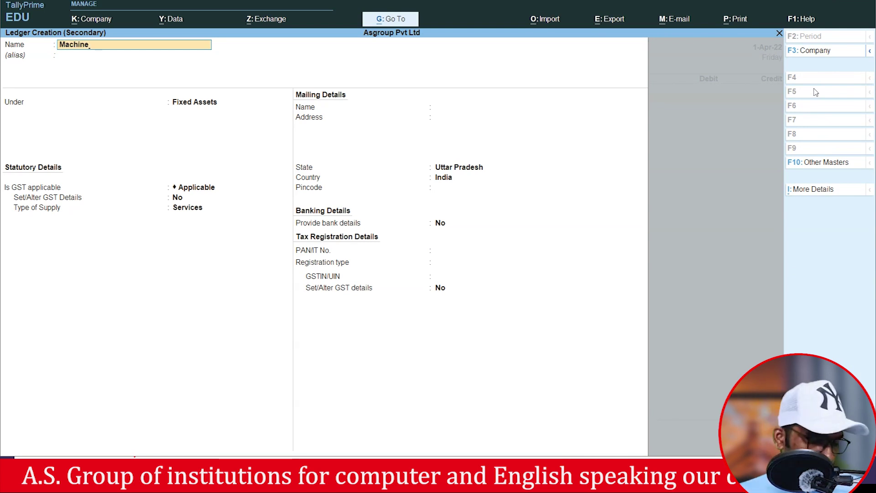
{"action": "key", "text": "Return"}
{"action": "key", "text": "Return"}
{"action": "key", "text": "Return"}
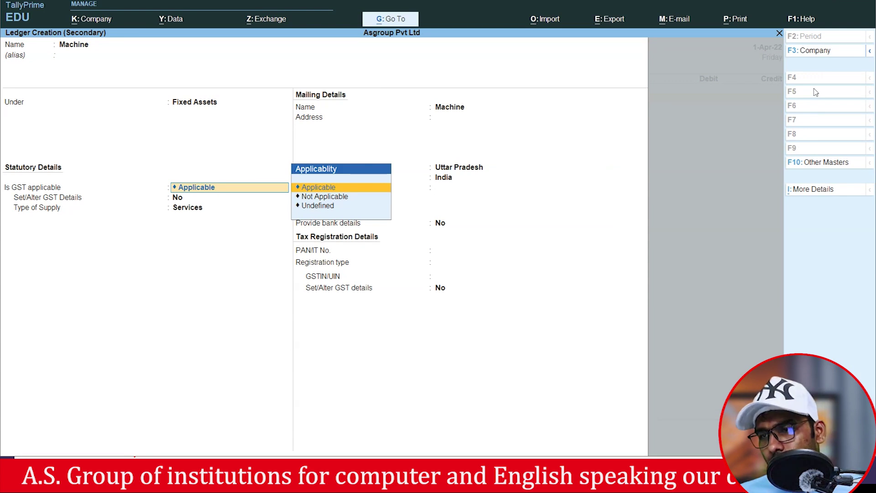
{"action": "key", "text": "ctrl+a"}
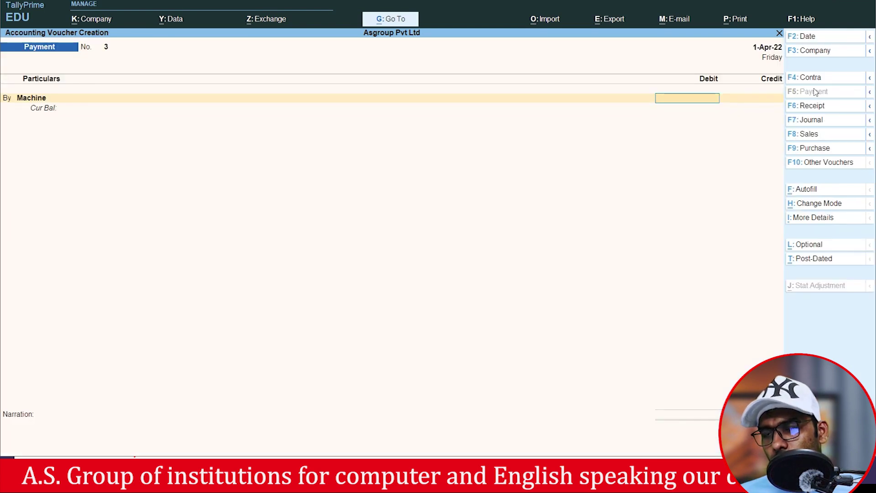
- Debit Machine with 10,00,000 in the payment voucher
{"action": "type", "text": "10,00"}
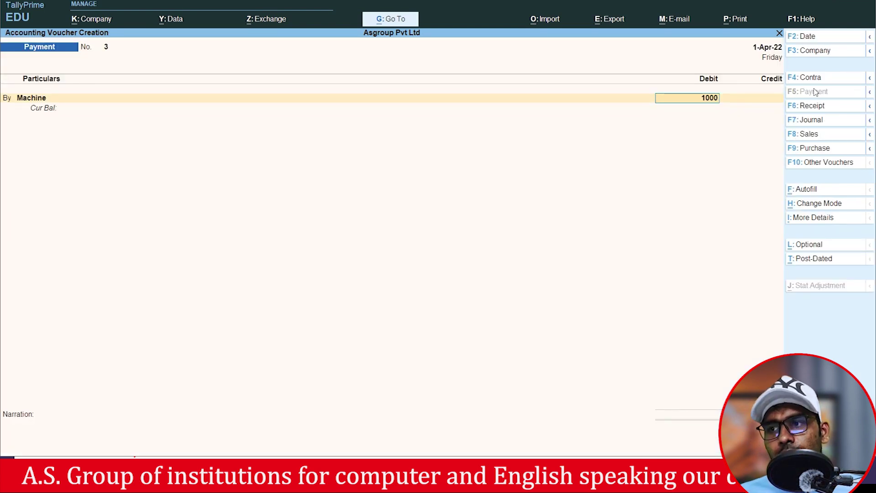
{"action": "type", "text": ",000"}
{"action": "key", "text": "Return"}
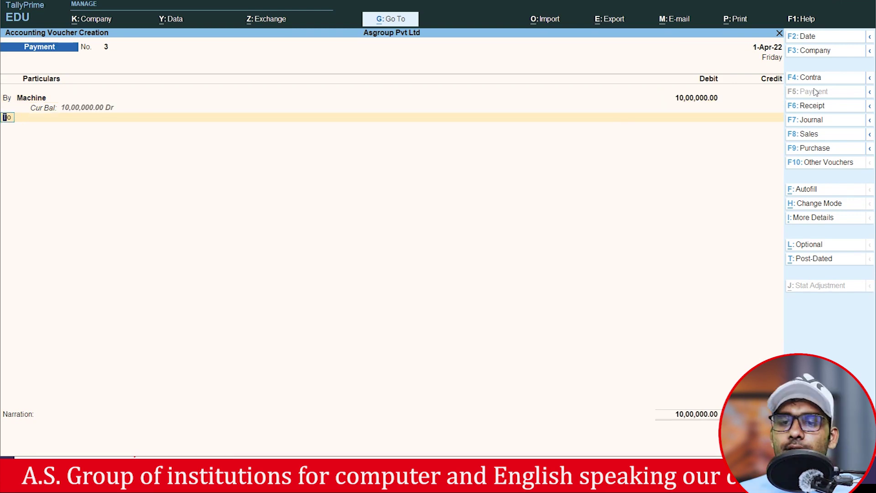
- Credit Furniture with 50,000 and start another credit line in the payment voucher
{"action": "key", "text": "Return"}
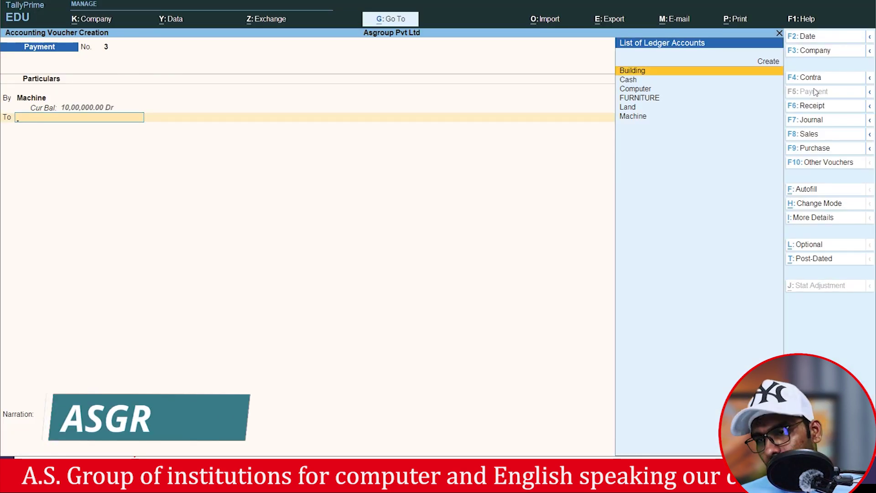
{"action": "key", "text": "Down"}
{"action": "key", "text": "Down"}
{"action": "key", "text": "Down"}
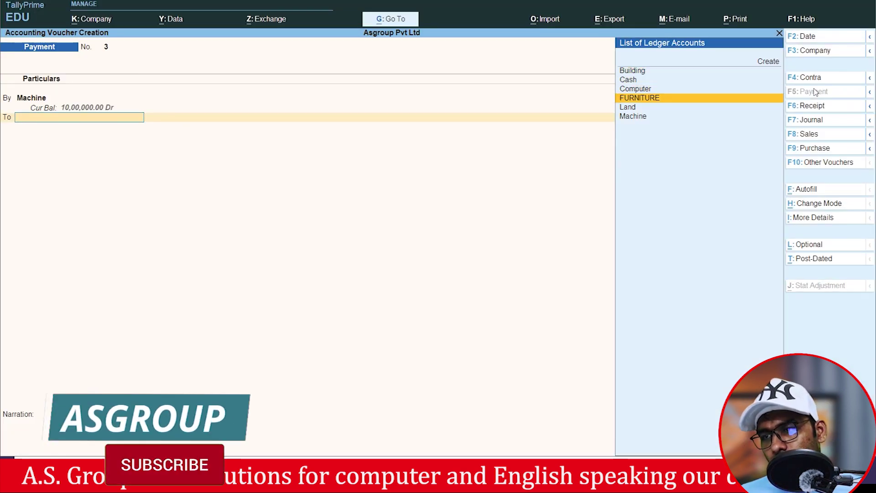
{"action": "key", "text": "Return"}
{"action": "type", "text": "5"}
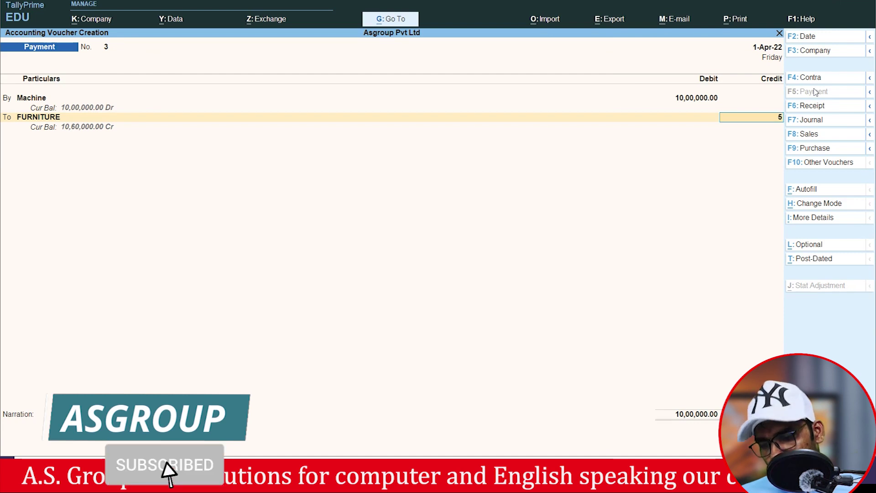
{"action": "type", "text": "0"}
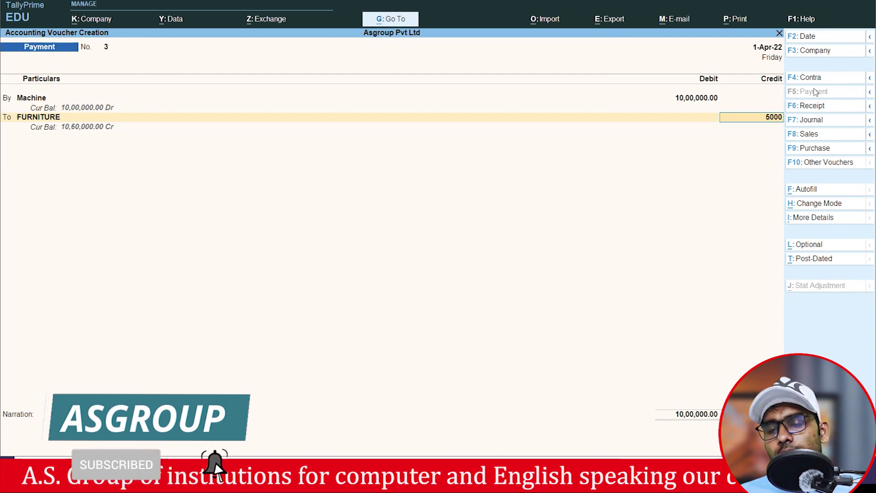
{"action": "type", "text": ",000"}
{"action": "key", "text": "Return"}
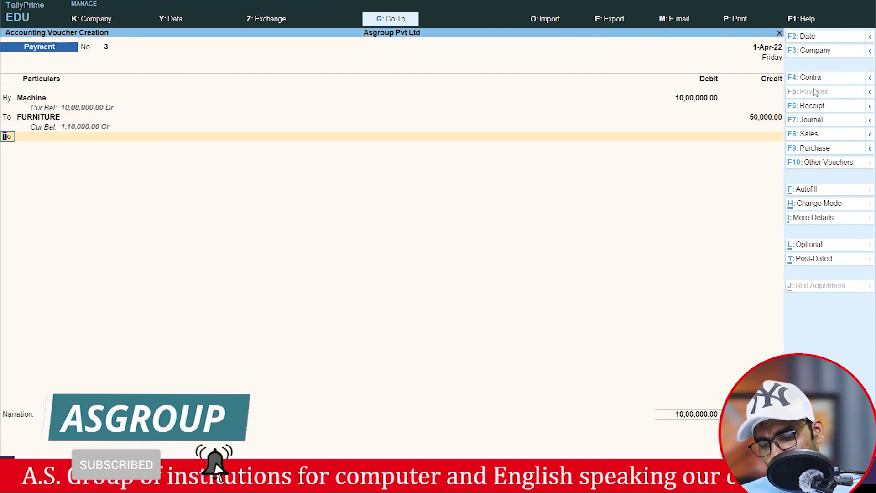
{"action": "key", "text": "Return"}
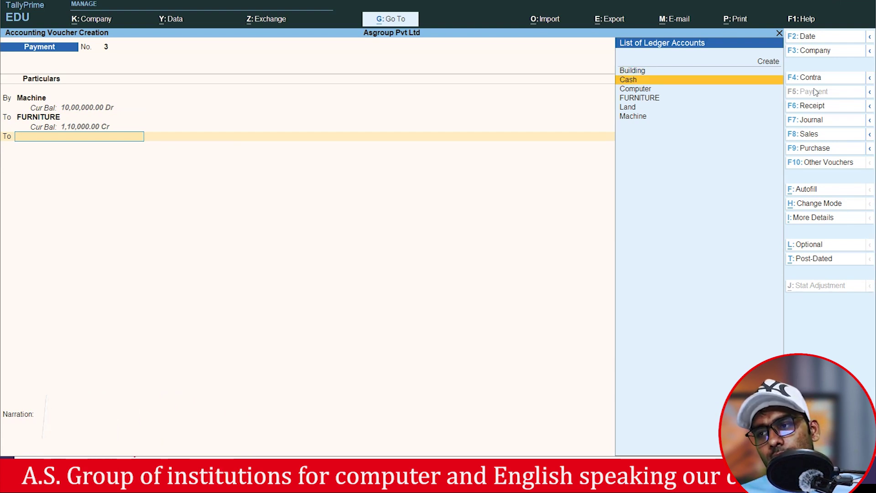
- Credit Cash with 9,50,000 in the Machine payment voucher and save the voucher
{"action": "key", "text": "Return"}
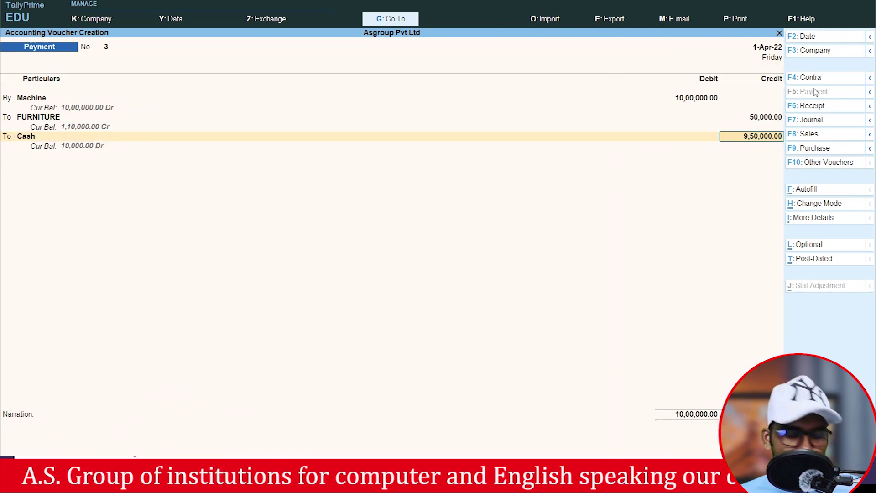
{"action": "key", "text": "Return"}
{"action": "key", "text": "Return"}
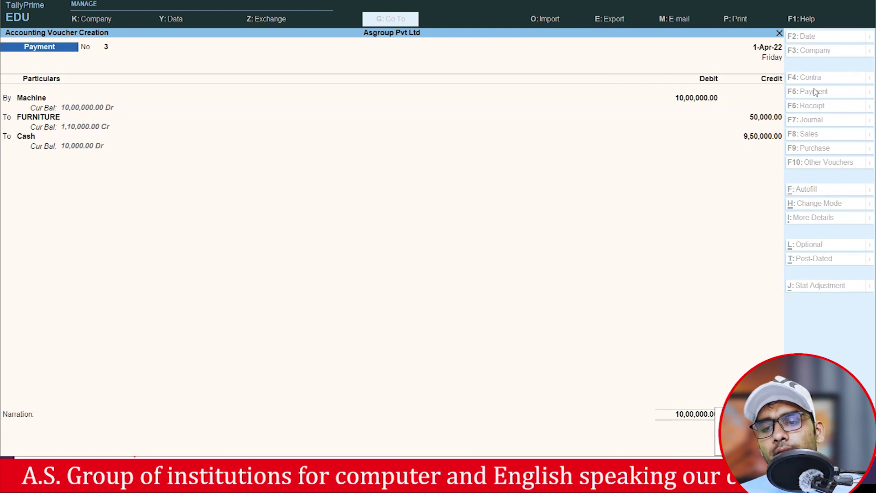
{"action": "key", "text": "Return"}
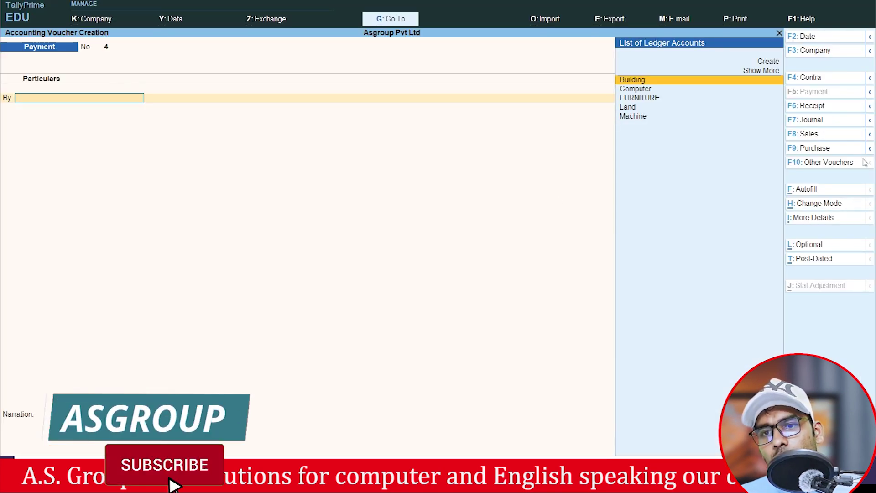
- Switch to a contra voucher and create a ledger Bob under Bank Accounts for its credit line, leaving the bank details at their defaults
{"action": "left_click", "coordinate": [808, 80]}
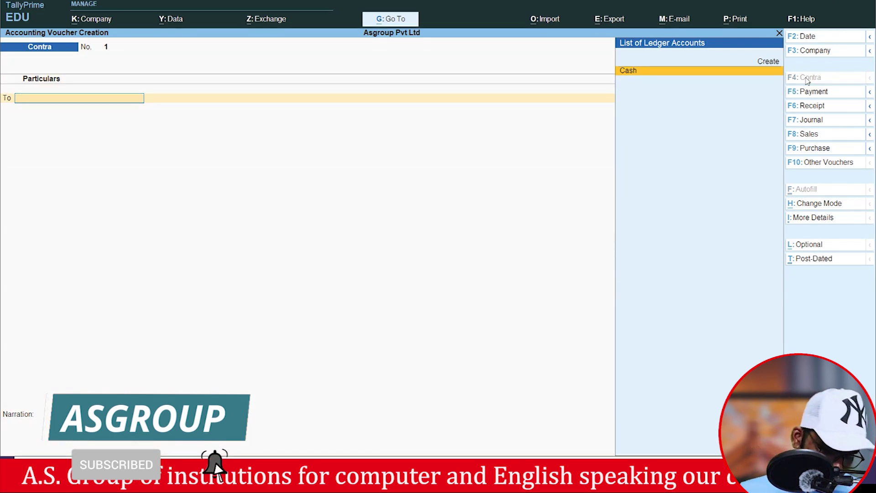
{"action": "key", "text": "Up"}
{"action": "key", "text": "Return"}
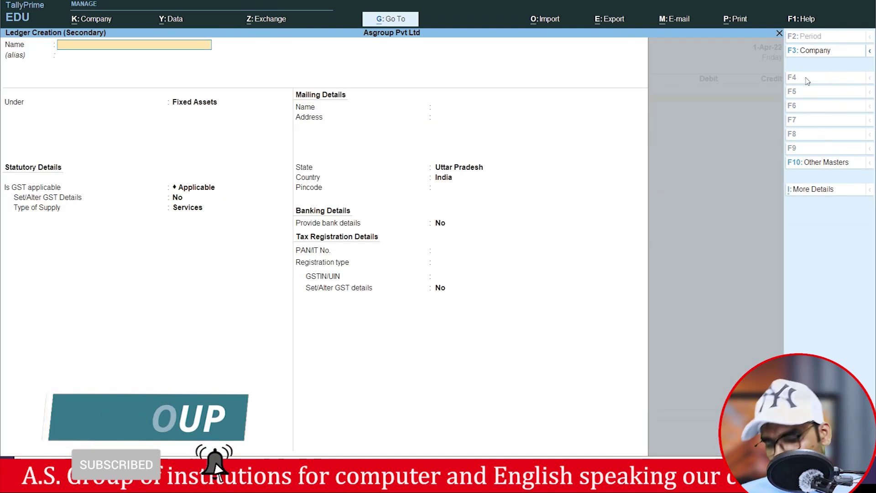
{"action": "type", "text": "Bob"}
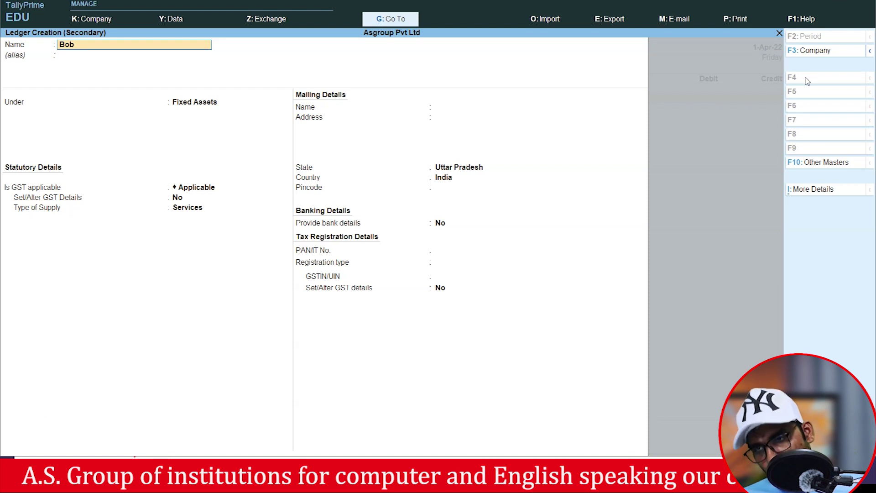
{"action": "key", "text": "Return"}
{"action": "key", "text": "Return"}
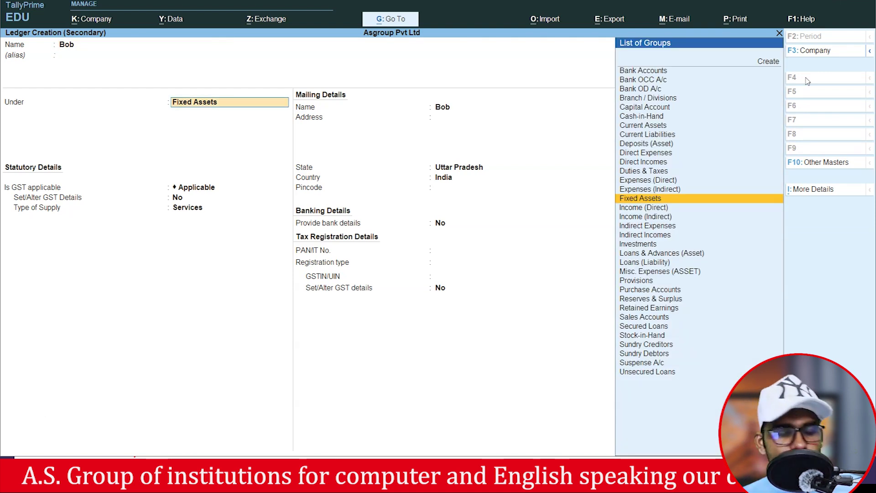
{"action": "type", "text": "b"}
{"action": "key", "text": "Return"}
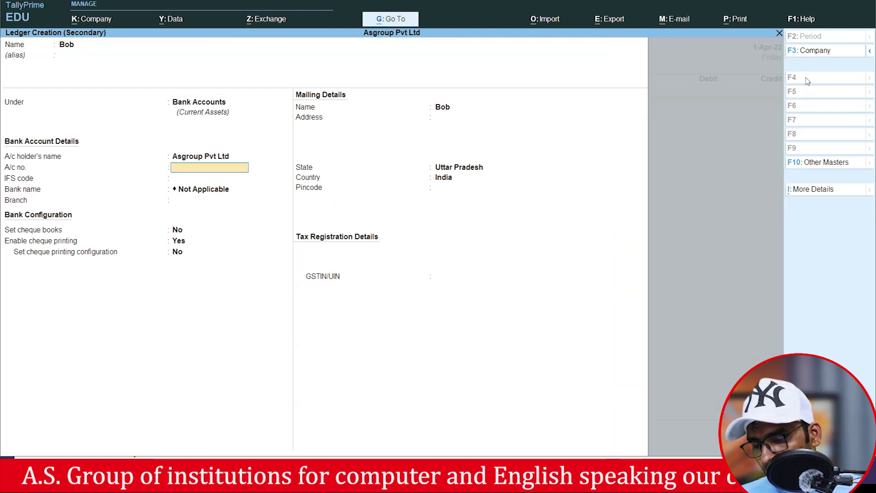
{"action": "key", "text": "ctrl+a"}
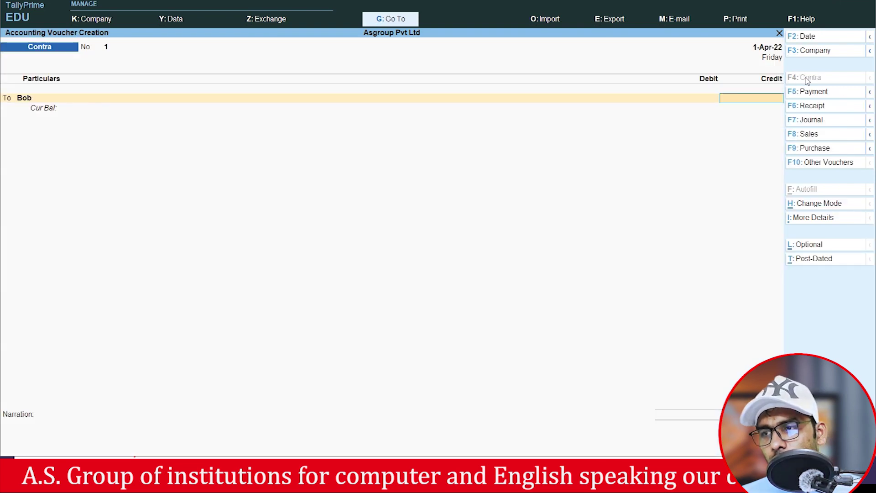
{"action": "type", "text": "50000"}
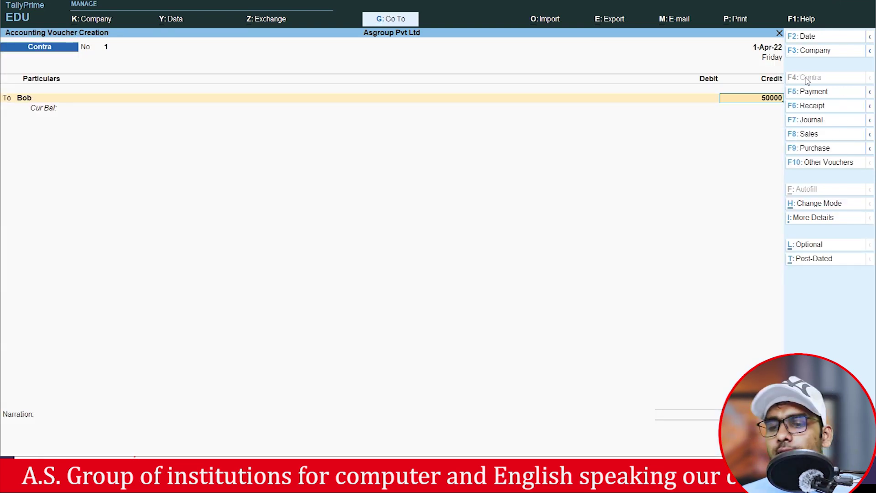
{"action": "key", "text": "Return"}
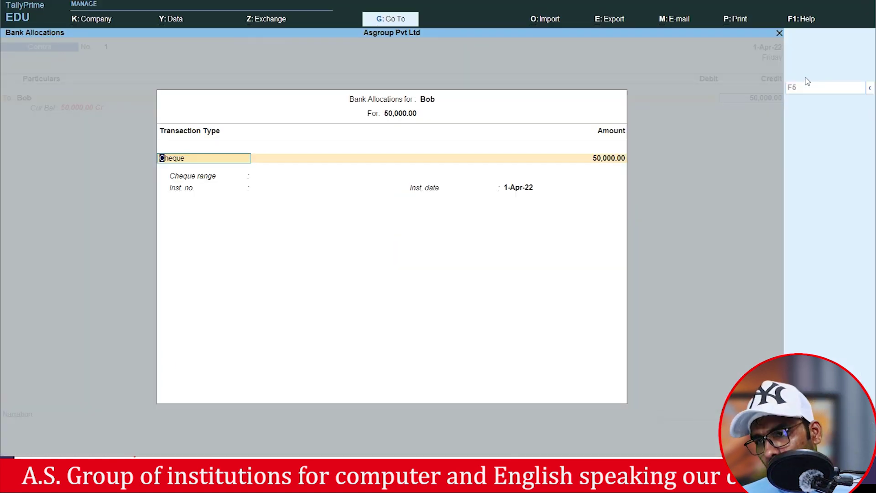
{"action": "key", "text": "ctrl+a"}
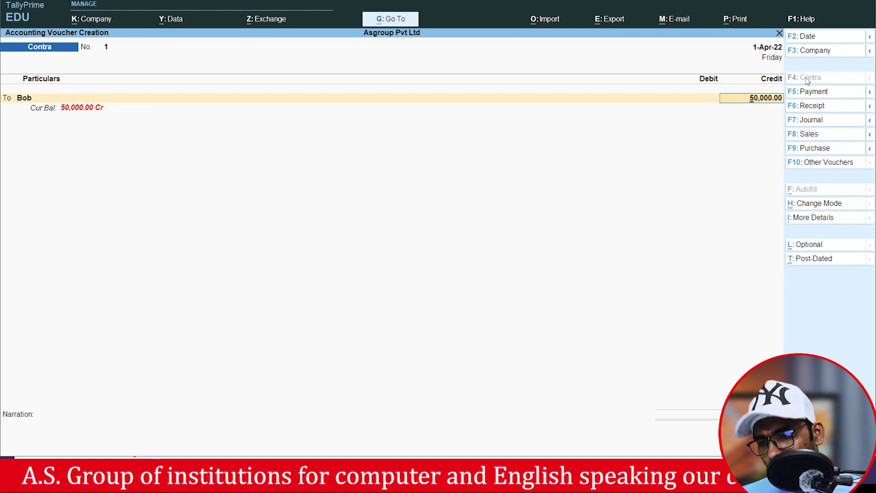
- Credit Bob with 5,00,000 in the contra voucher and accept the default cheque allocation
{"action": "type", "text": "5"}
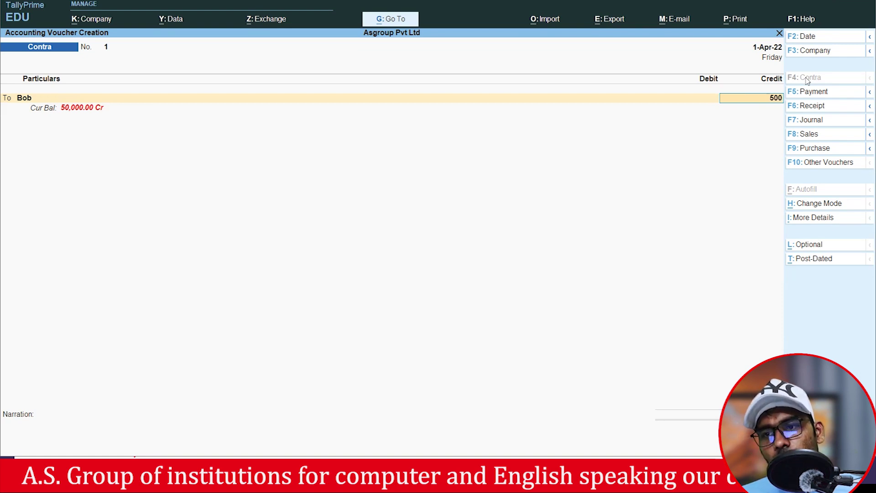
{"action": "key", "text": "Return"}
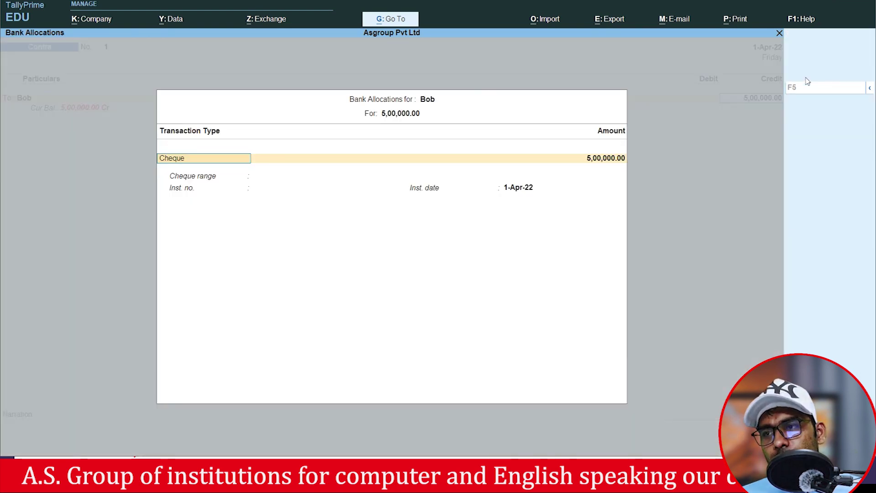
{"action": "key", "text": "Return"}
{"action": "key", "text": "Return"}
{"action": "key", "text": "Return"}
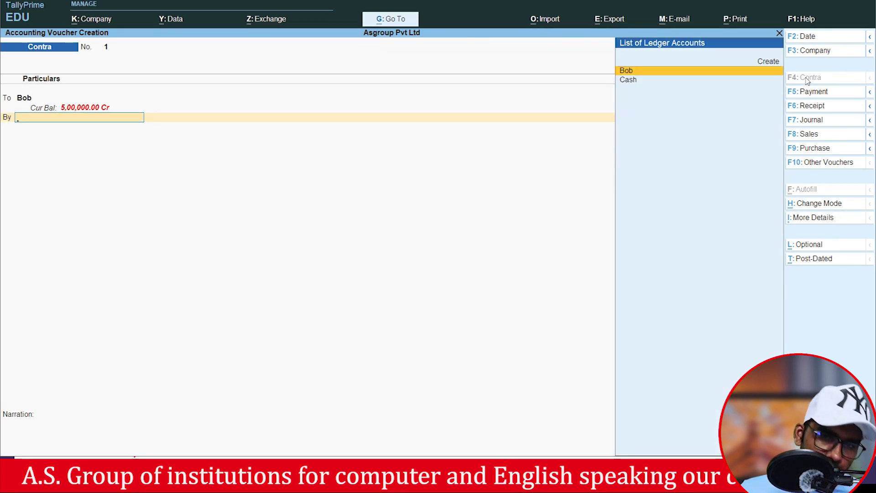
- Create a ledger SBI under Bank Accounts, debit it with 5,00,000 and save the contra voucher
{"action": "key", "text": "Up"}
{"action": "key", "text": "Return"}
{"action": "type", "text": "Sbi"}
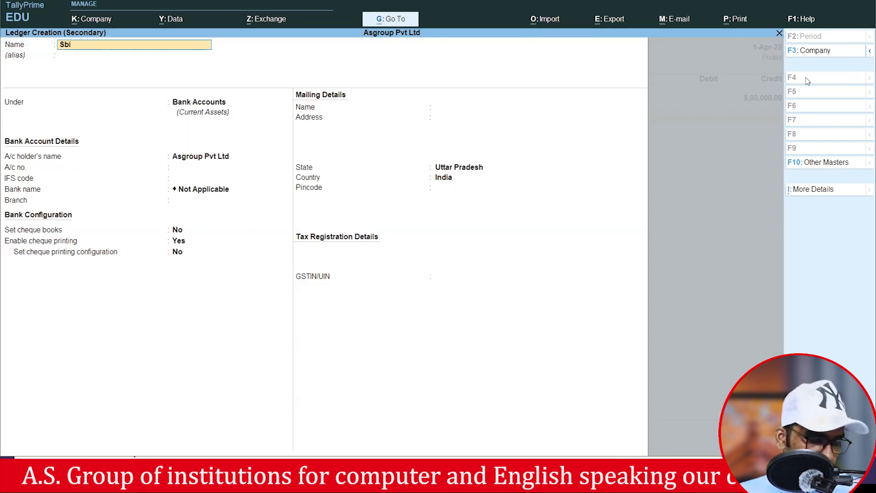
{"action": "key", "text": "Return"}
{"action": "key", "text": "Return"}
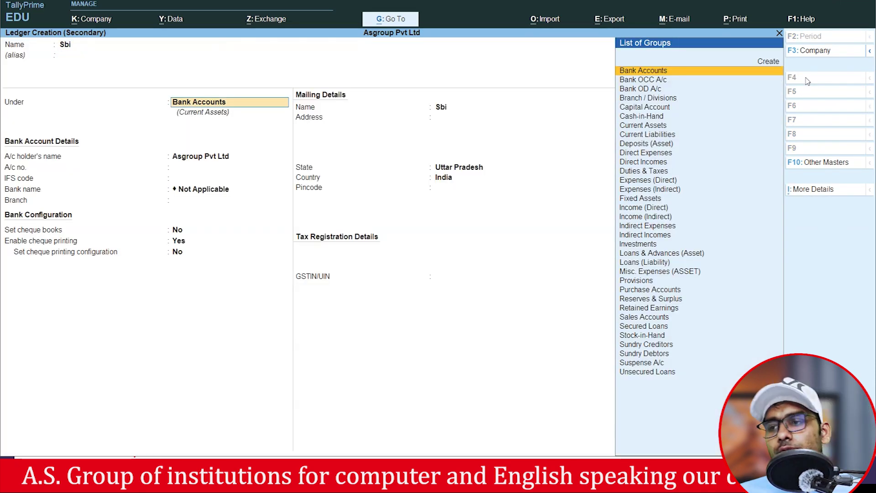
{"action": "key", "text": "Return"}
{"action": "key", "text": "Return"}
{"action": "key", "text": "ctrl+a"}
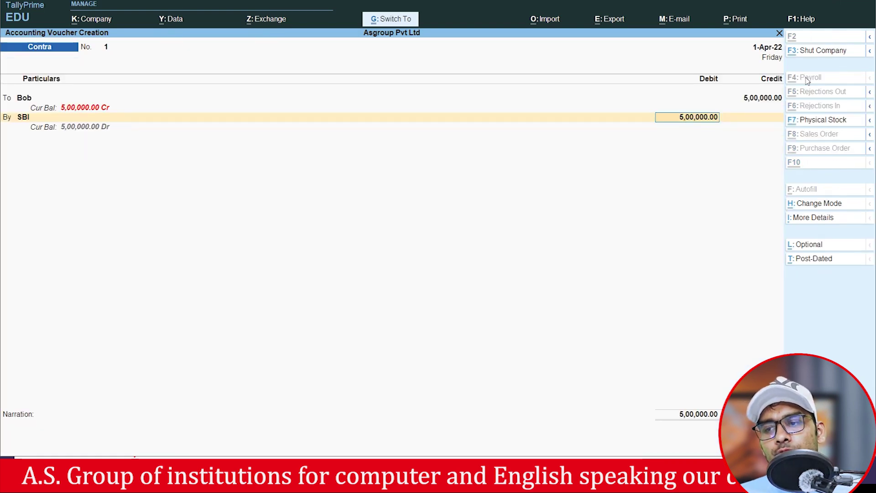
{"action": "key", "text": "ctrl+a"}
- Leave voucher entry and open the Day Book to review the recorded vouchers
{"action": "key", "text": "Escape"}
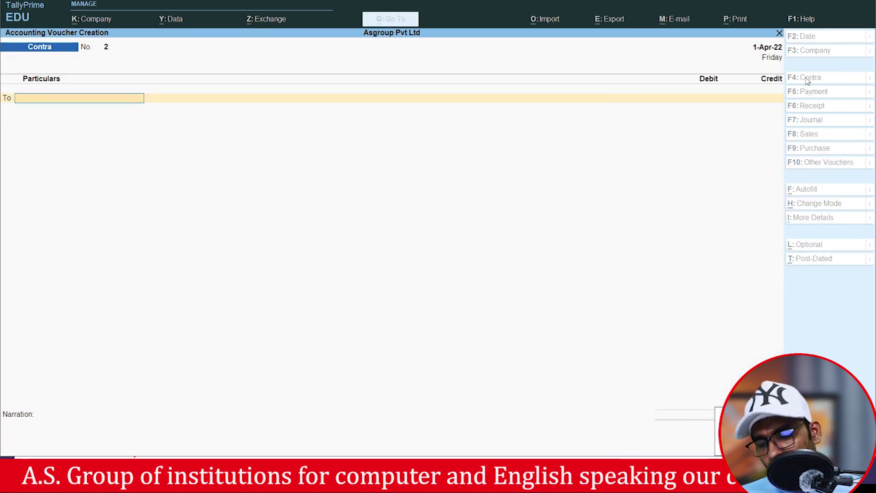
{"action": "key", "text": "Escape"}
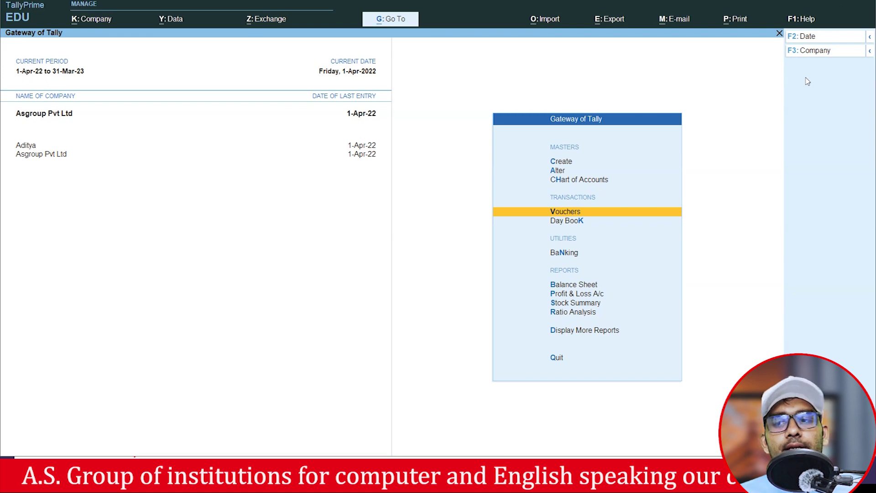
{"action": "key", "text": "Down"}
{"action": "key", "text": "Return"}
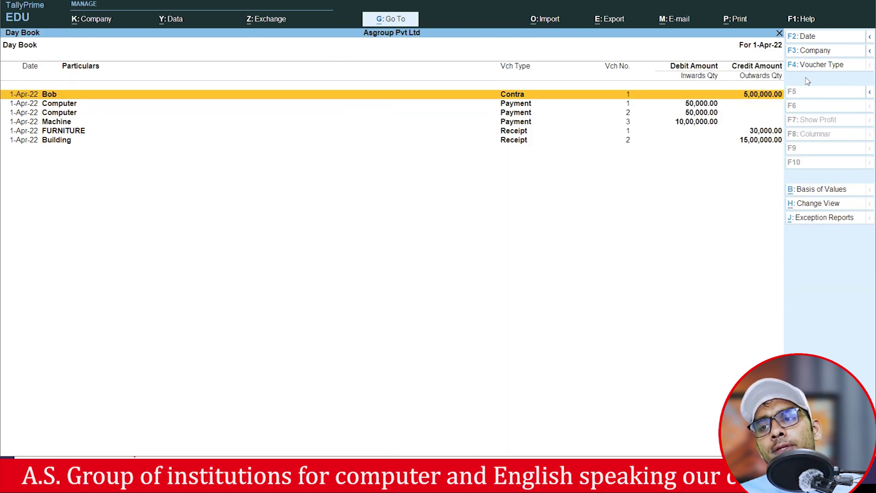